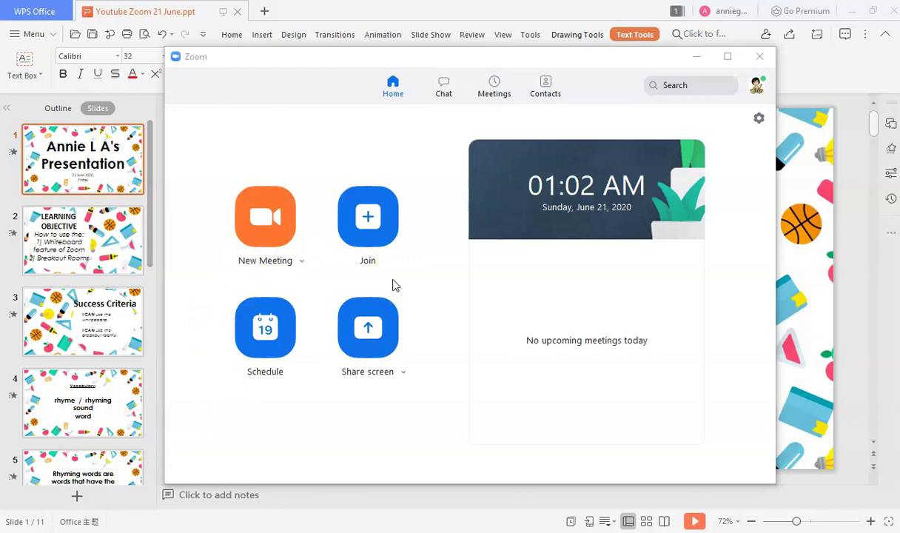
Begin scheduling a new meeting starting at 09:00 PM and lasting 45 minutes.
click(252, 331)
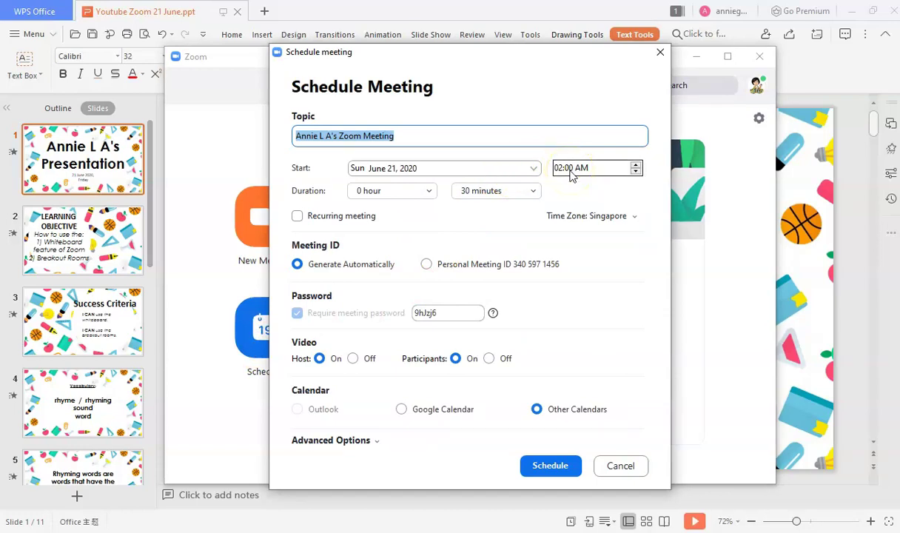
click(635, 172)
click(636, 172)
click(636, 171)
click(636, 173)
click(636, 172)
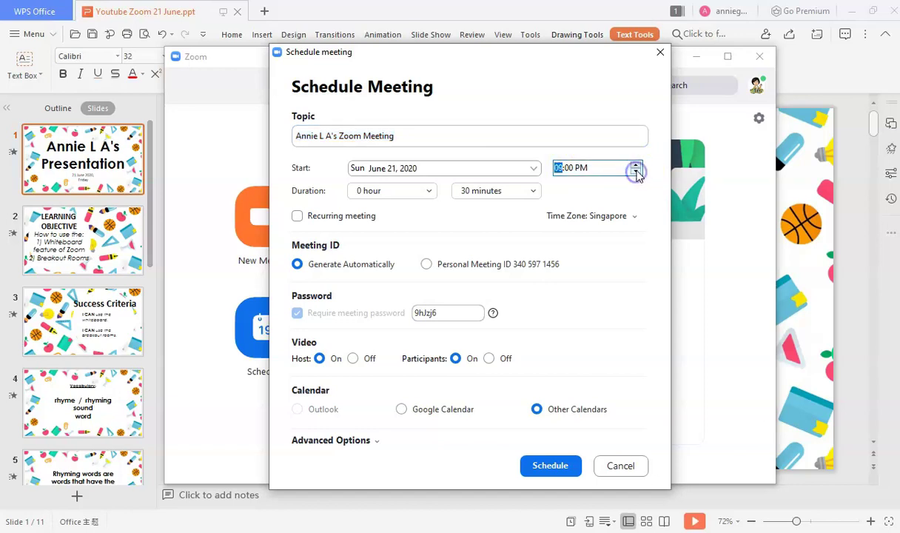
click(527, 190)
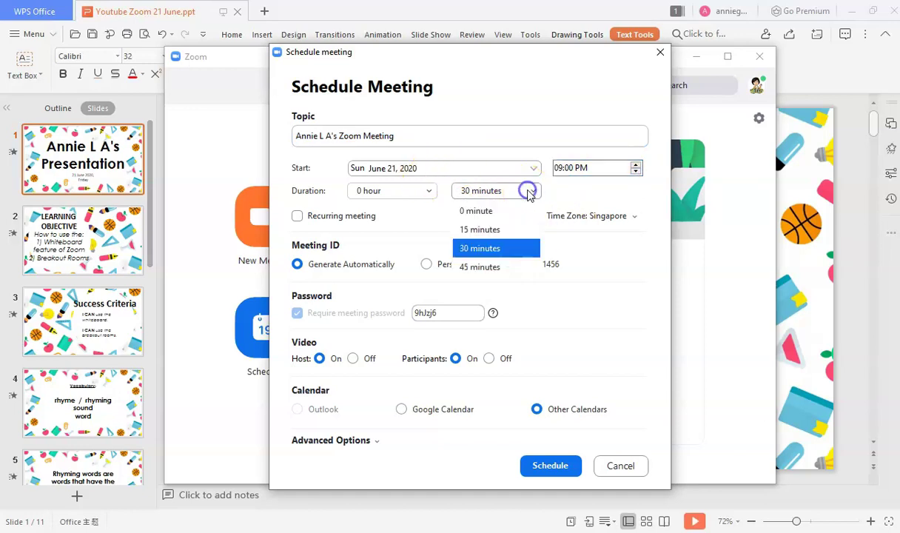
click(495, 266)
Set the meeting time zone to Kuala Lumpur and clear the generated password.
click(607, 219)
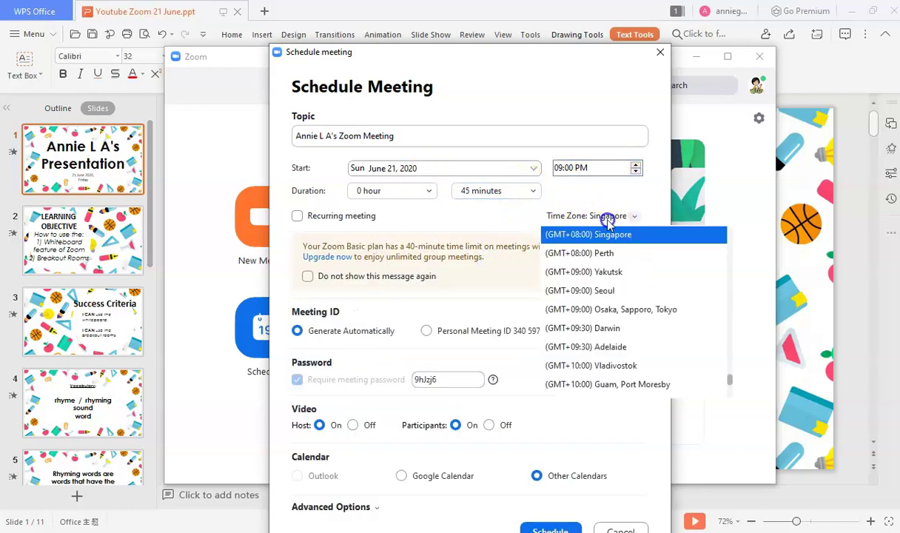
scroll(683, 236, up, 1)
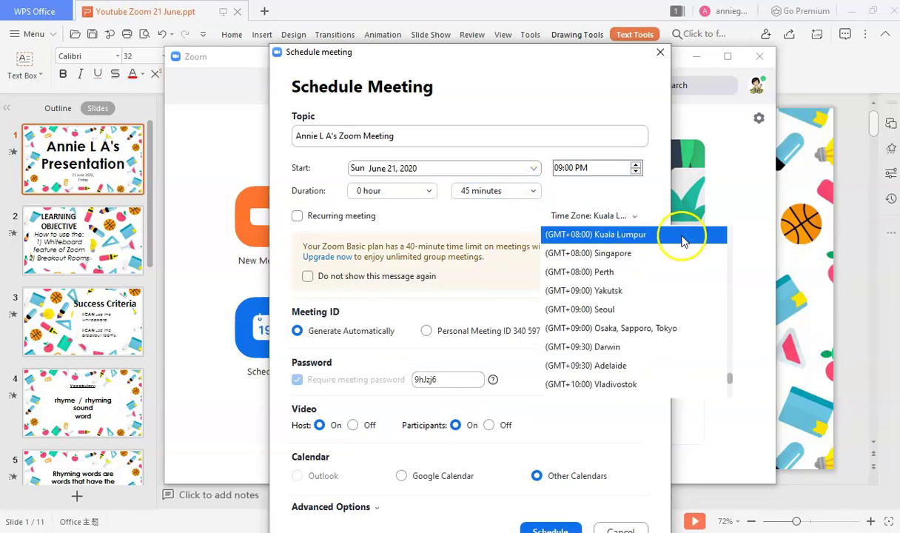
click(683, 235)
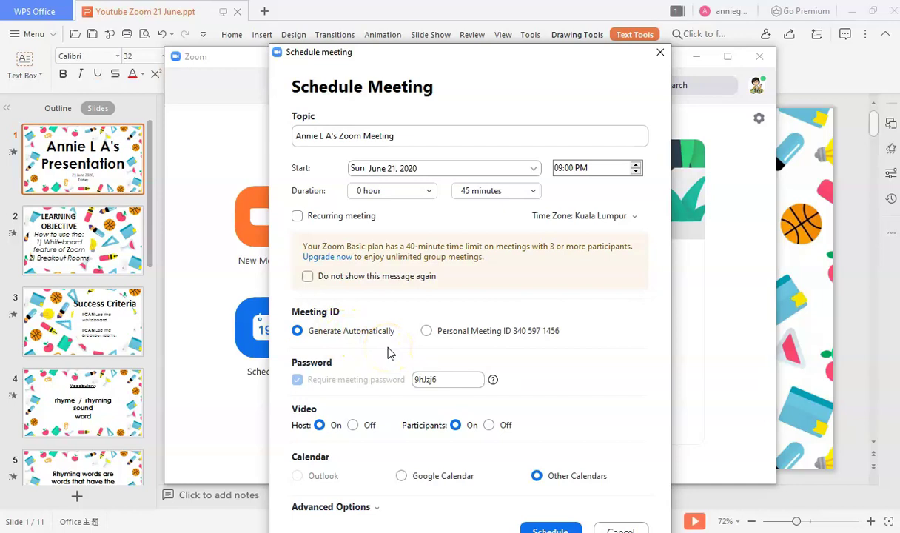
double_click(452, 384)
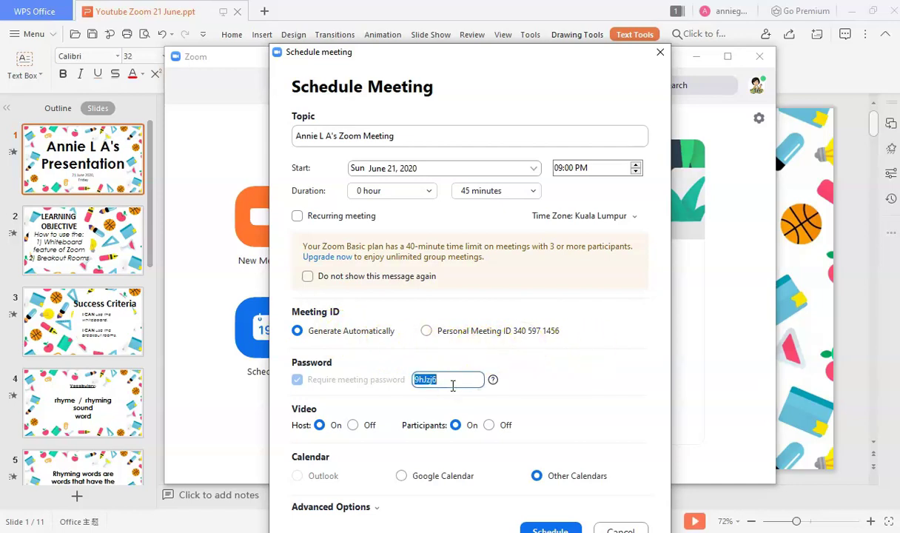
key(BackSpace)
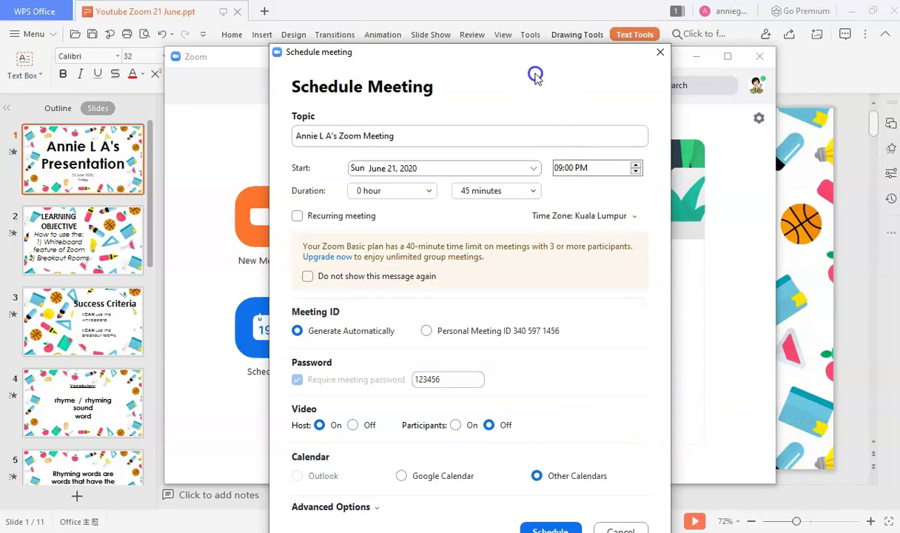
drag(426, 58, 409, 38)
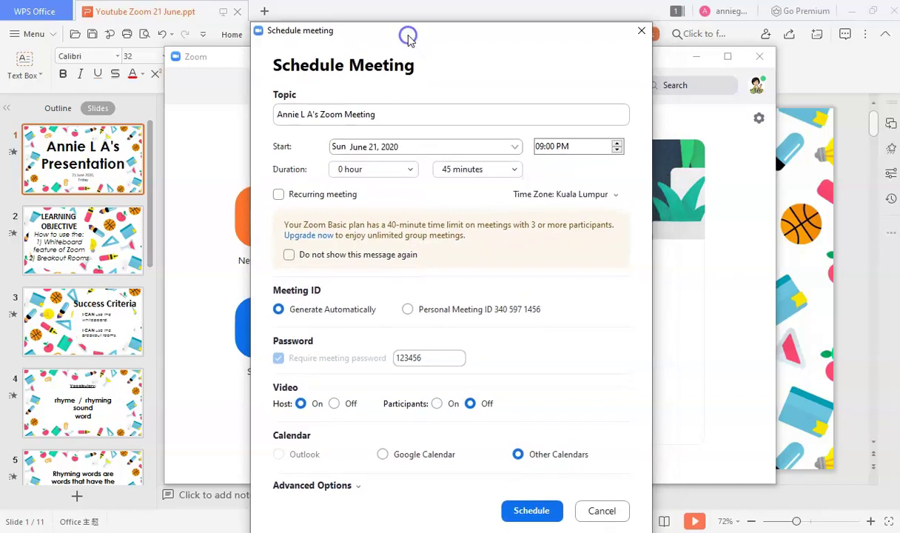
Expand Advanced Options and schedule the 45-minute 9:00 PM Kuala Lumpur meeting.
click(318, 485)
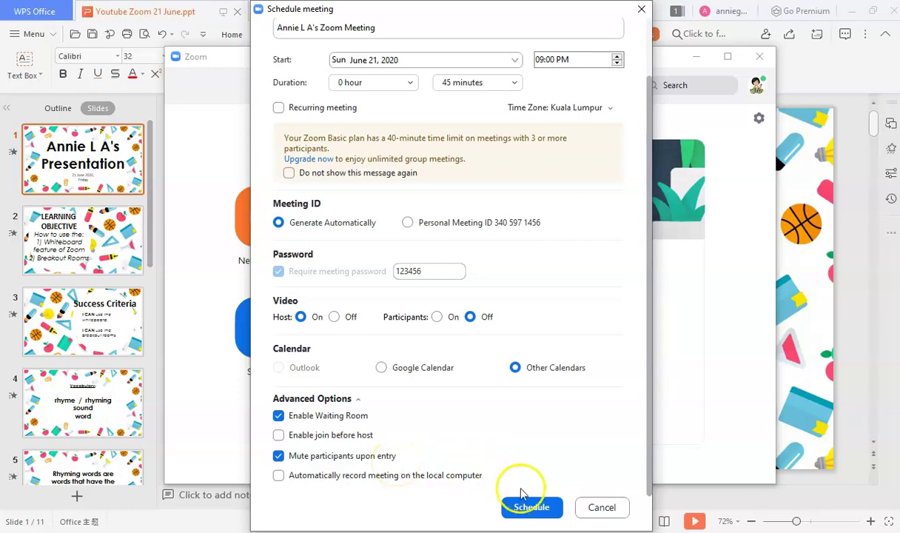
click(529, 508)
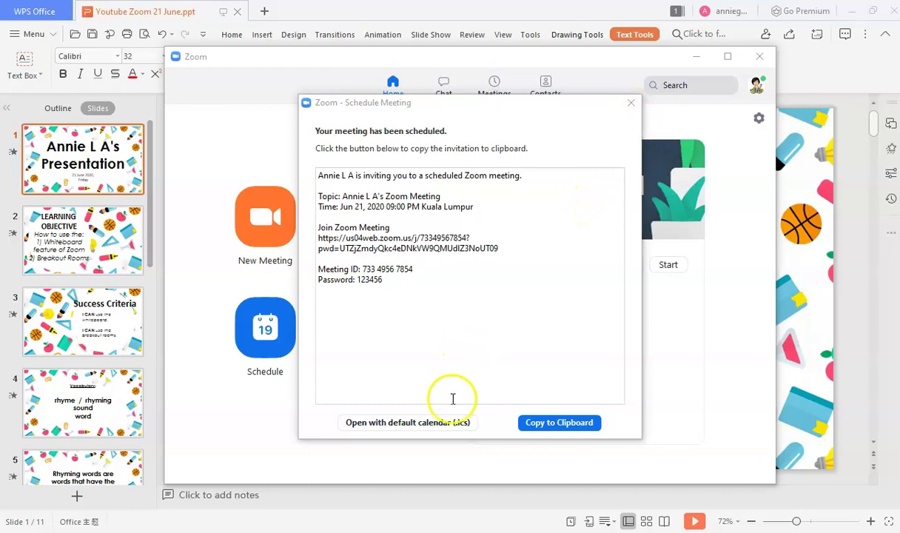
Dismiss the confirmation and start today's 9:00 PM meeting from the Meetings list.
click(630, 103)
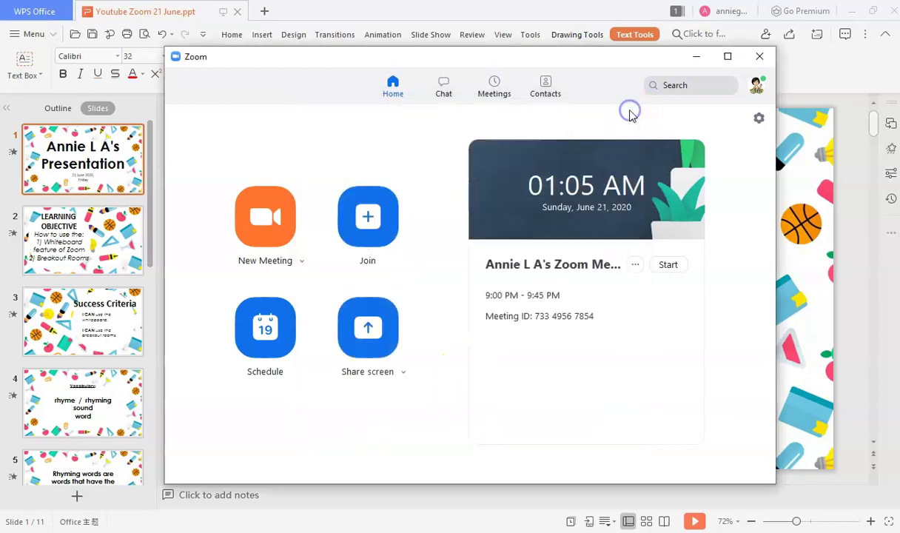
click(505, 90)
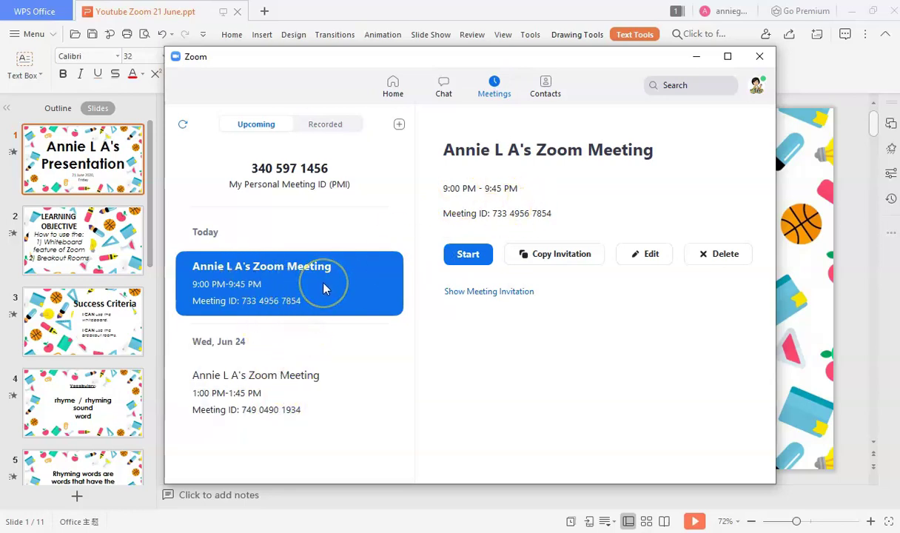
click(468, 254)
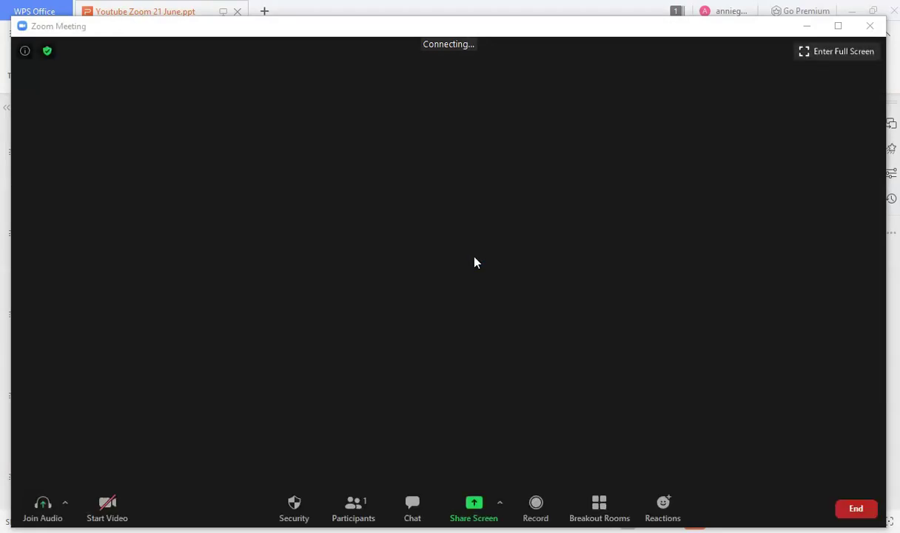
Turn on the host's camera and microphone in the meeting window.
click(107, 510)
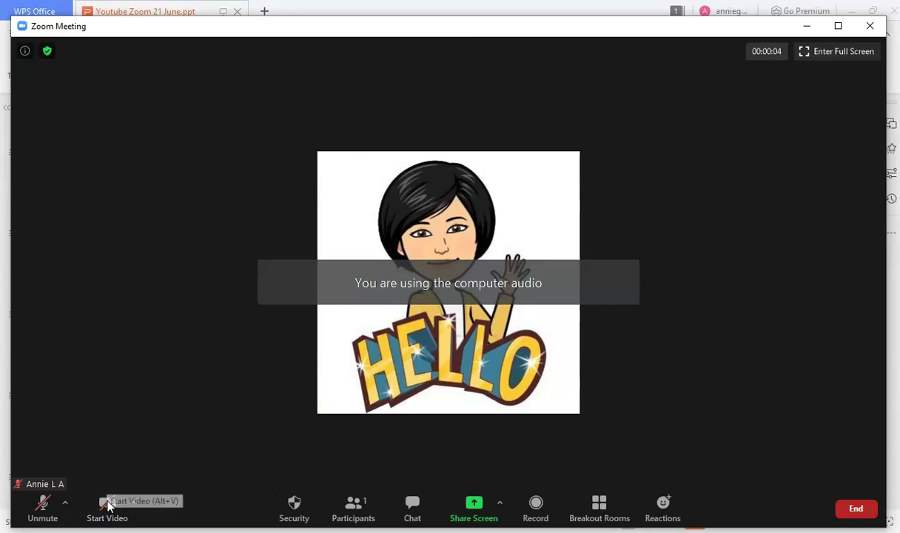
click(107, 505)
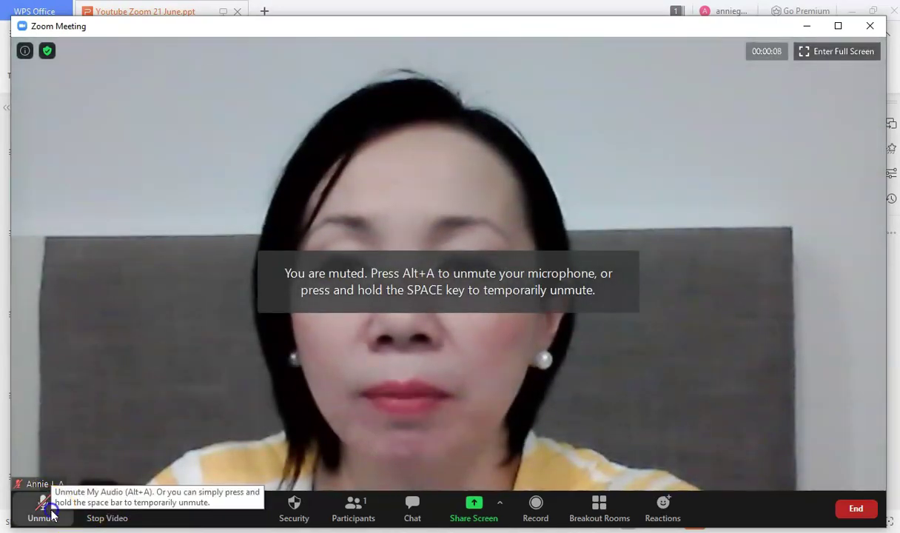
click(42, 506)
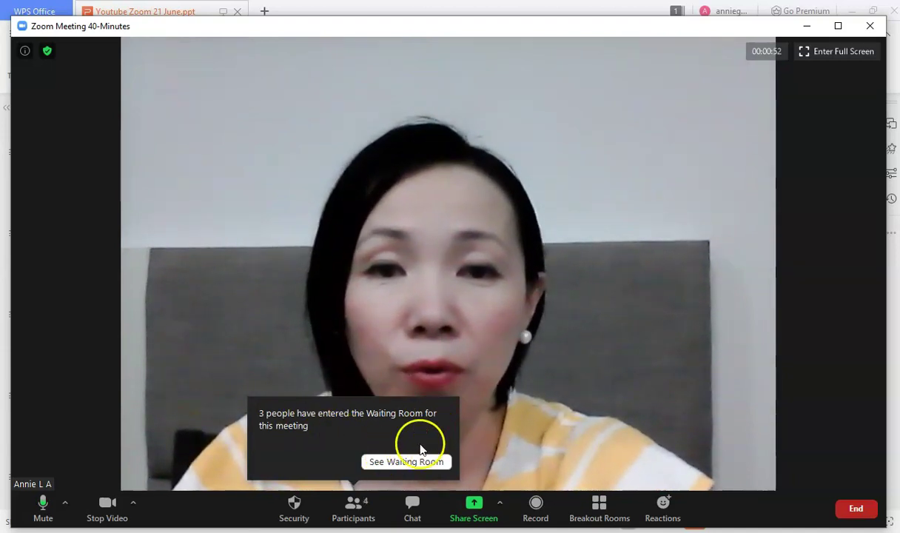
Admit the three people from the waiting room, one after another.
click(404, 463)
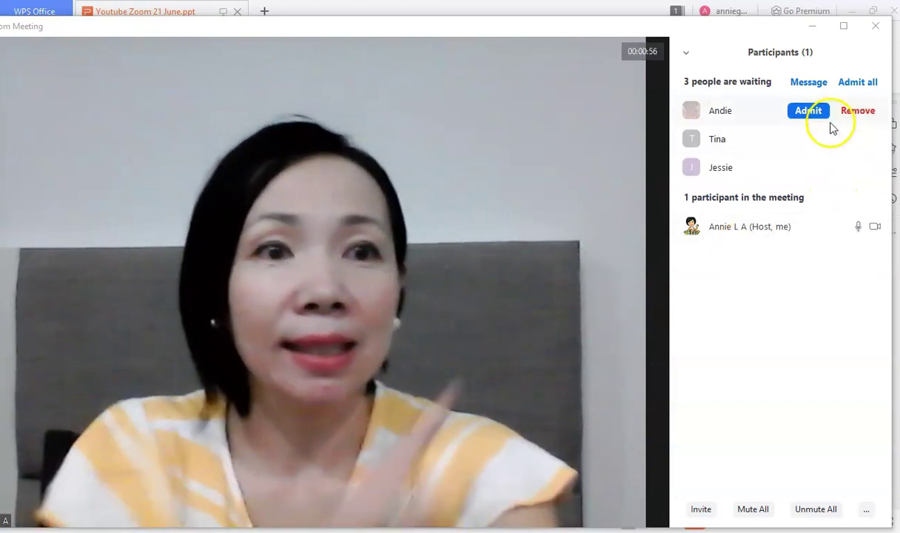
click(822, 112)
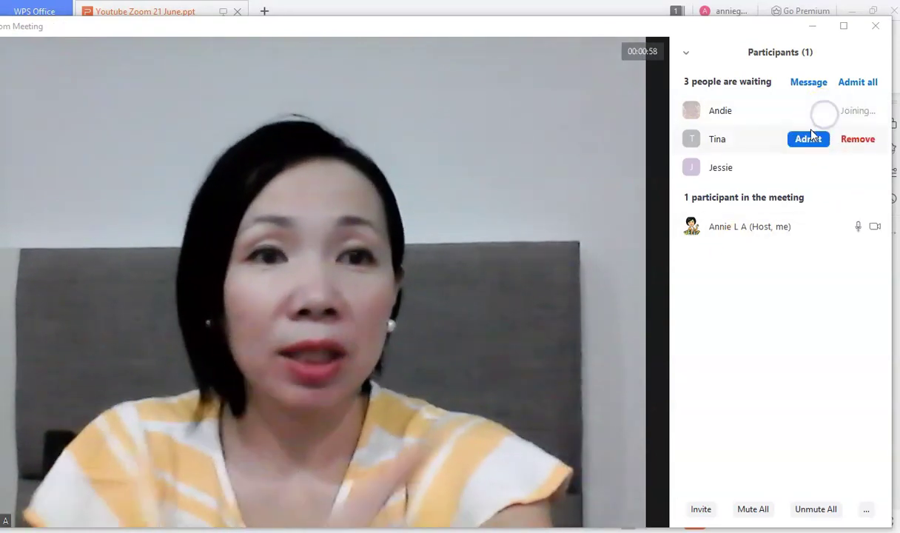
click(812, 140)
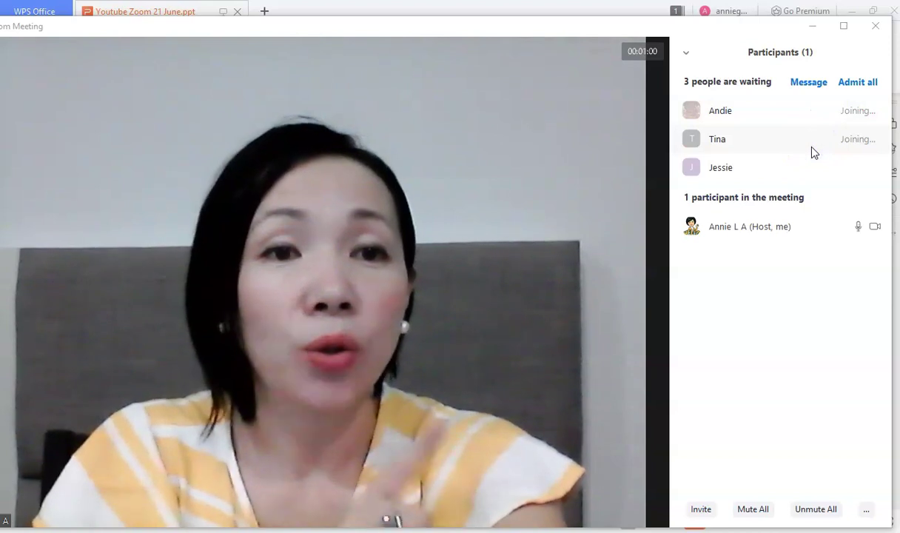
click(812, 170)
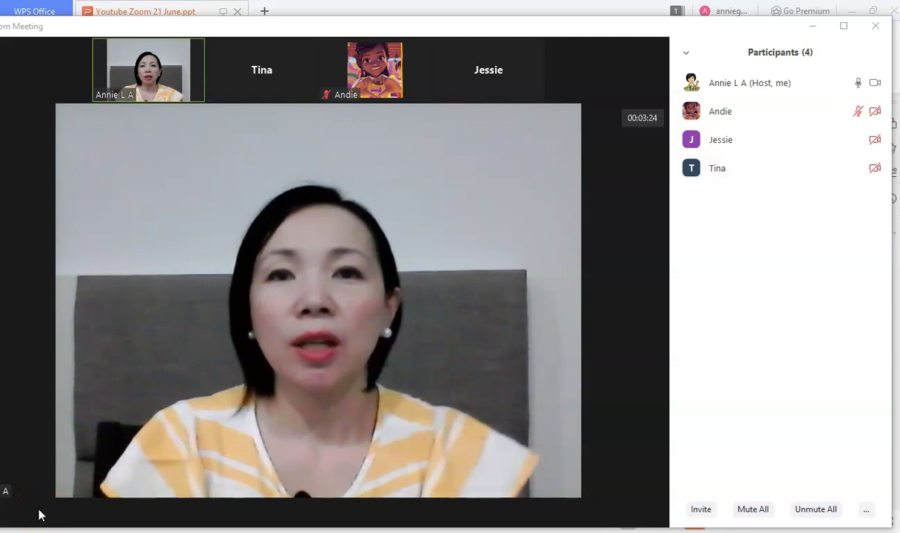
mouse_move(88, 467)
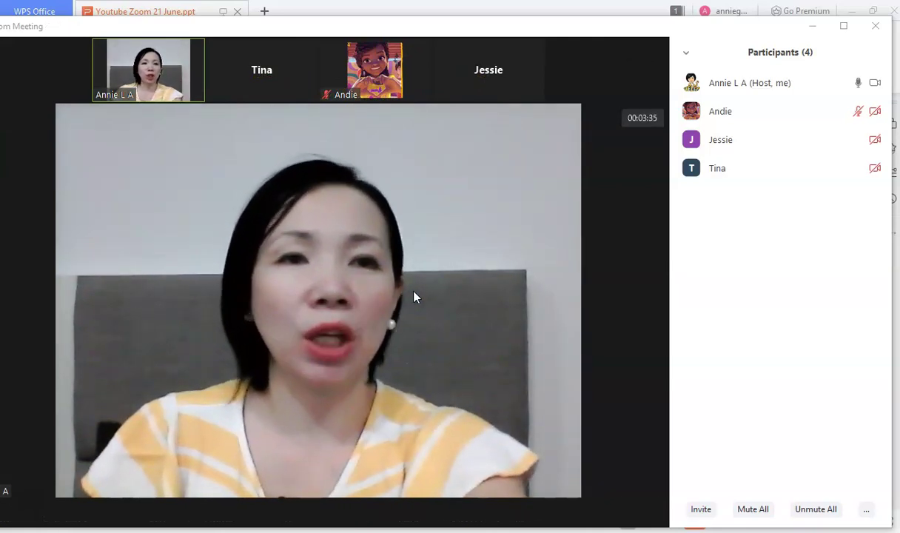
mouse_move(825, 114)
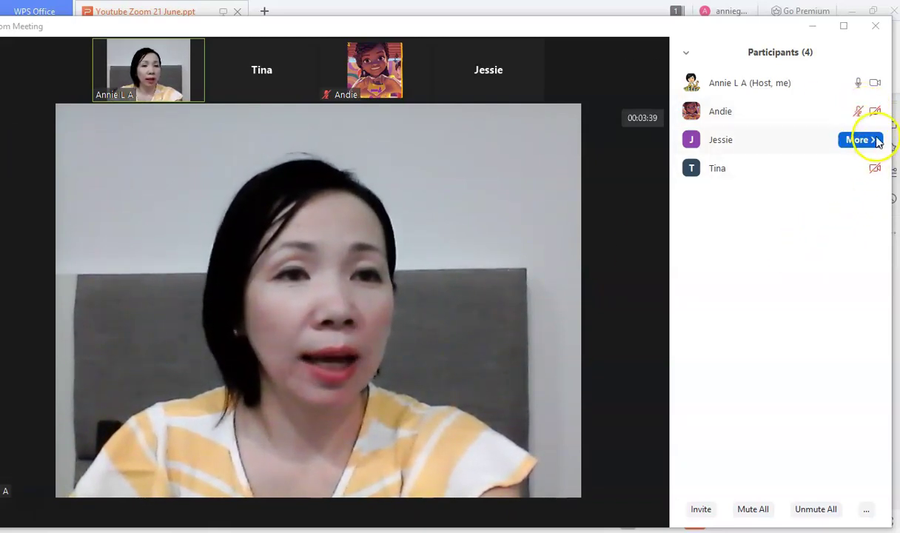
mouse_move(875, 177)
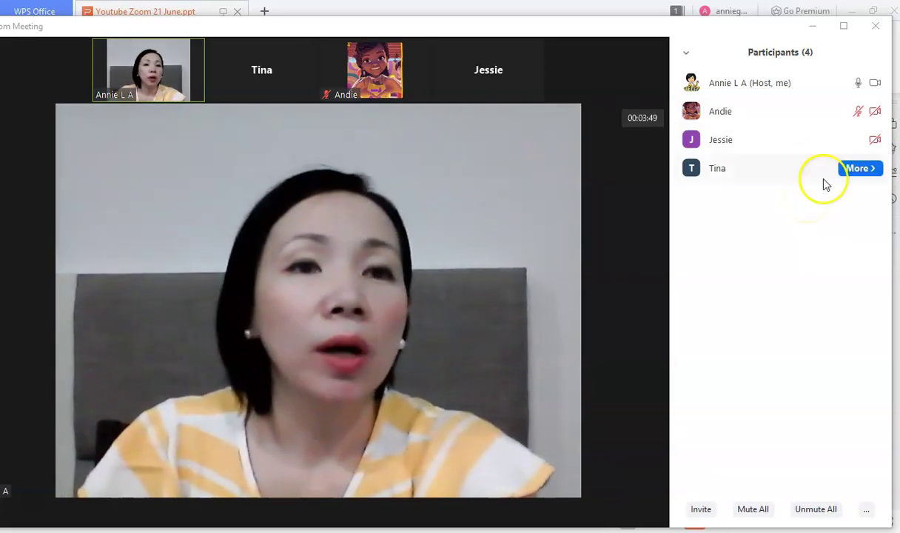
mouse_move(647, 148)
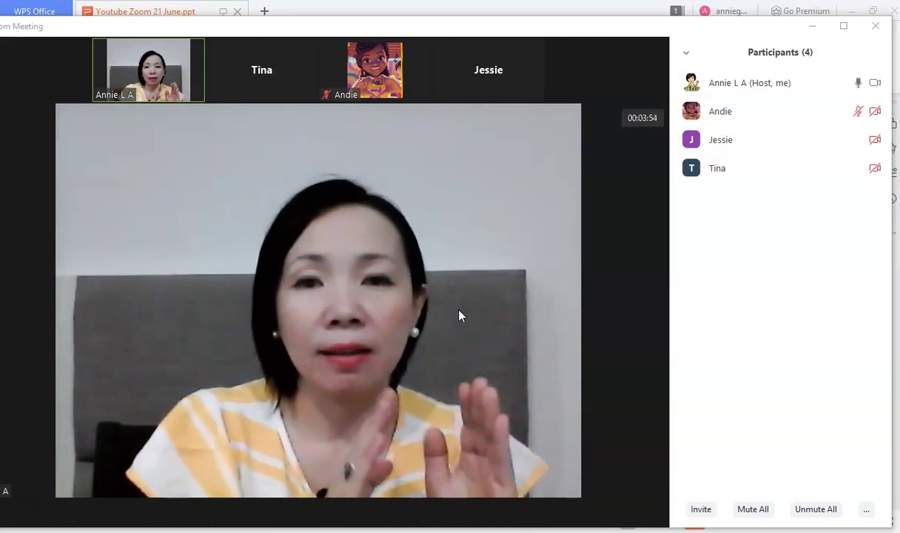
mouse_move(362, 466)
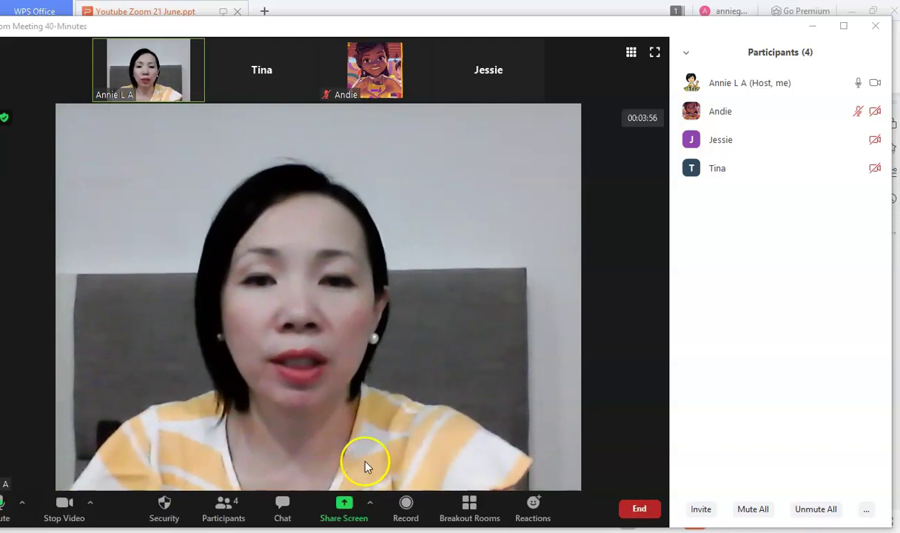
click(352, 516)
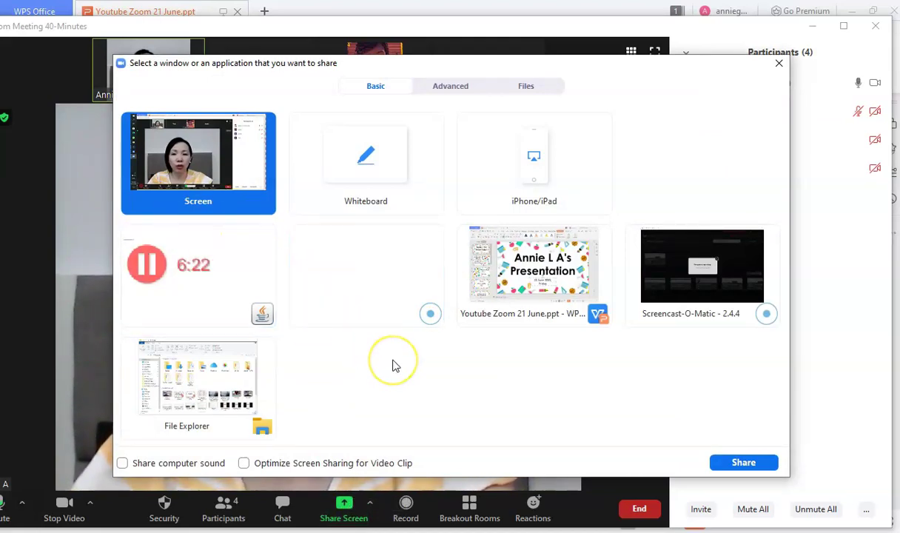
Share the Youtube Zoom 21 June.ppt WPS presentation window with the meeting.
click(509, 287)
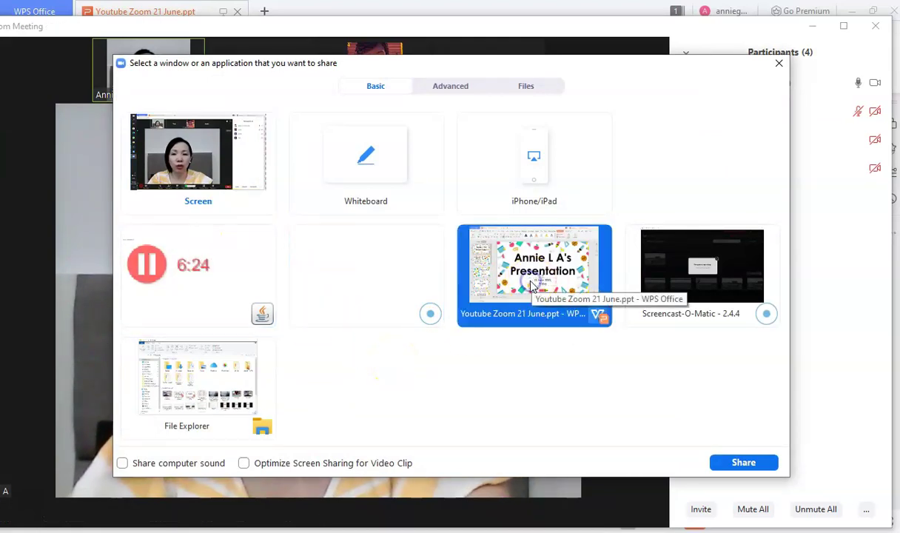
click(745, 463)
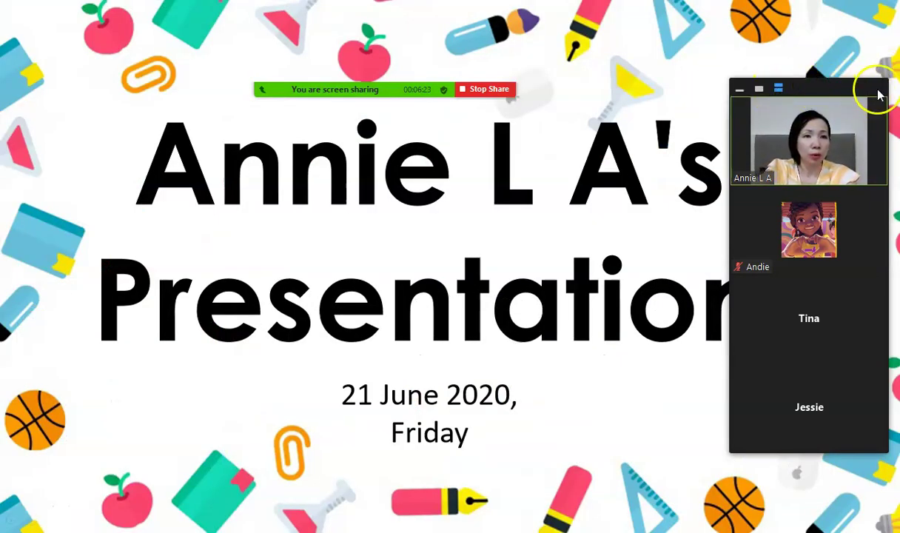
Spotlight the host's video, advance to the Vocabulary slide, then exit the slideshow and stop sharing.
click(877, 108)
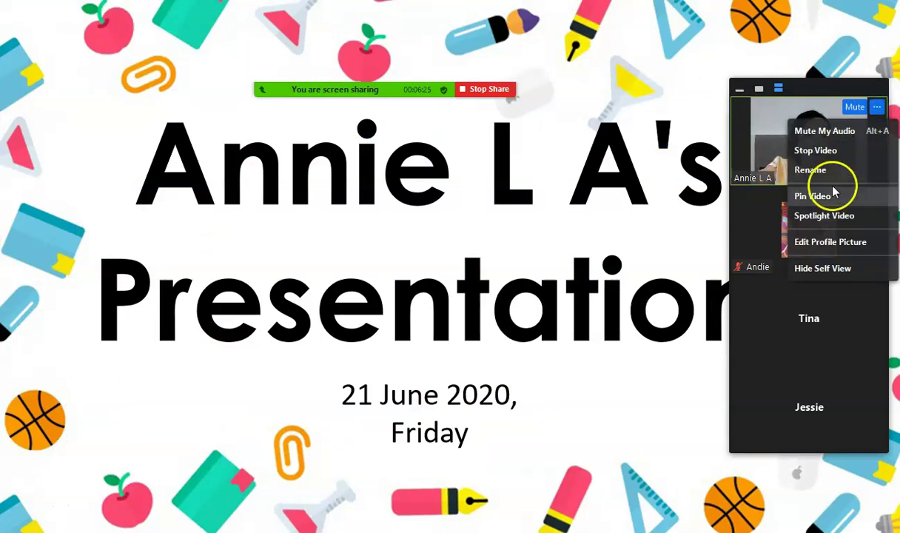
click(836, 215)
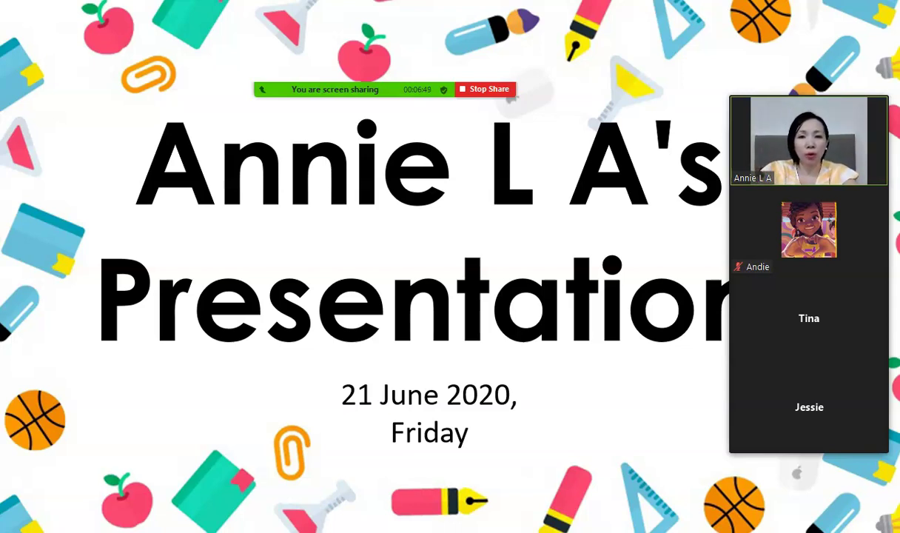
click(550, 256)
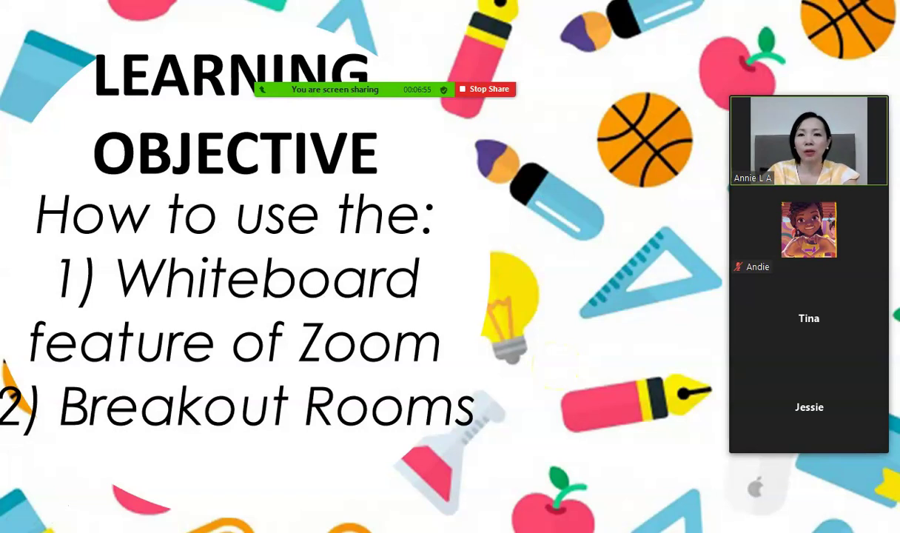
click(556, 364)
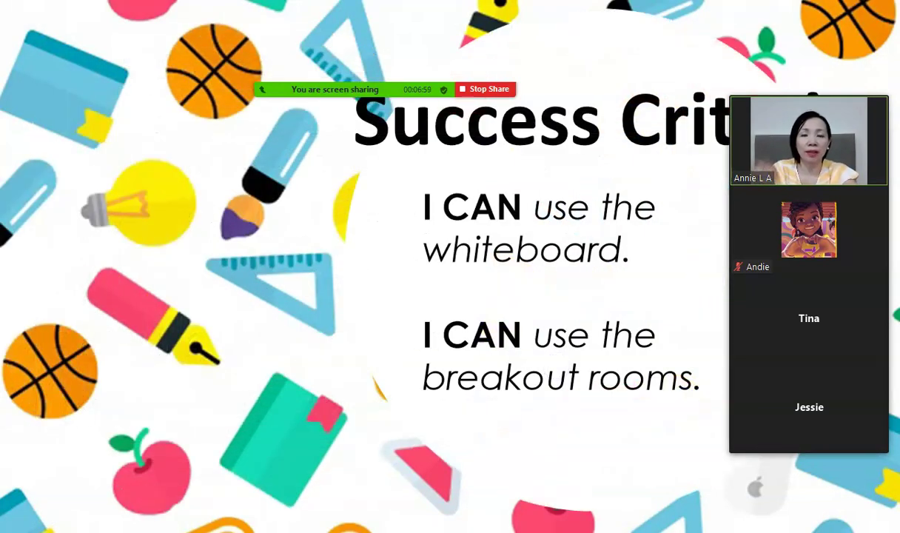
click(440, 350)
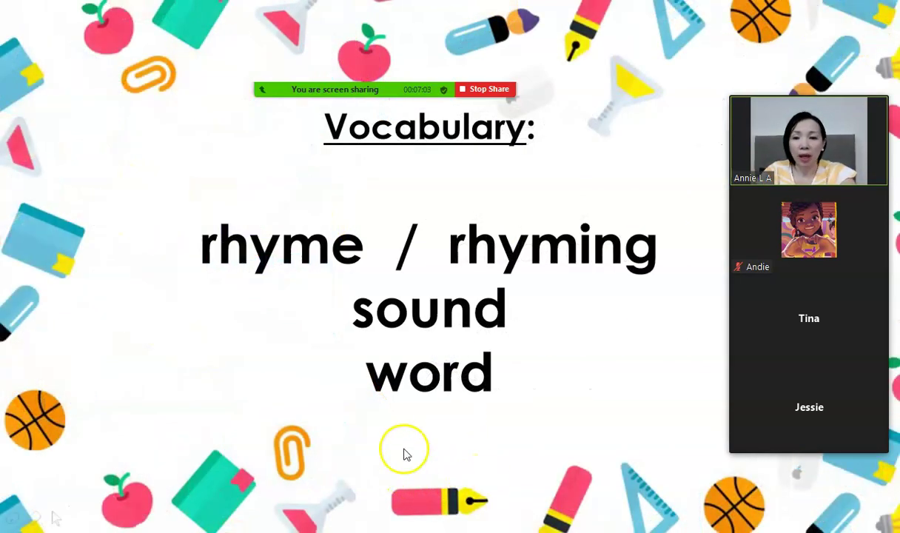
key(Escape)
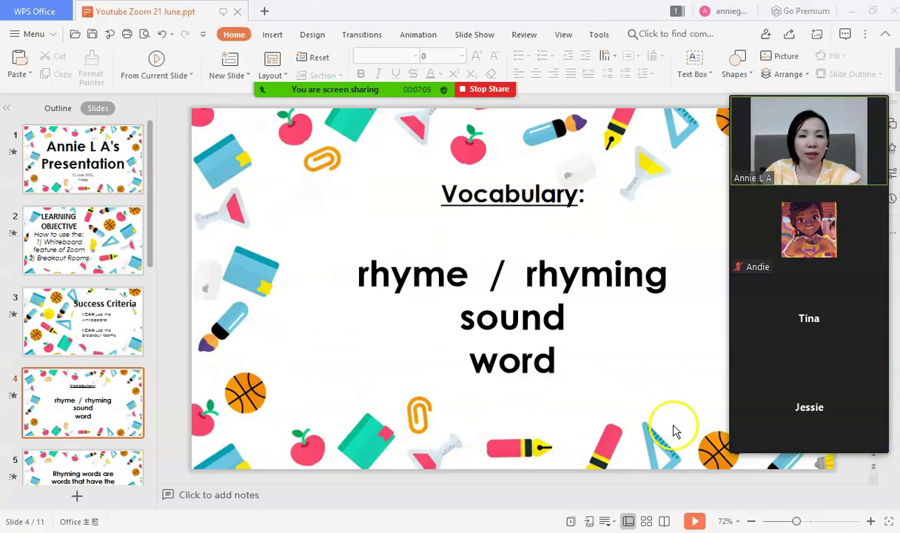
click(488, 89)
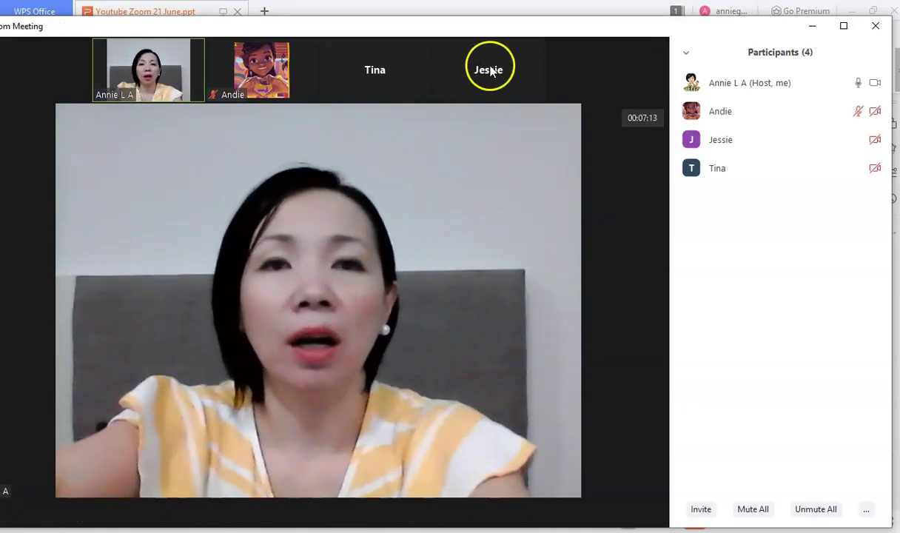
Start a new share using Portion of Screen from the Advanced share options.
drag(478, 32, 497, 32)
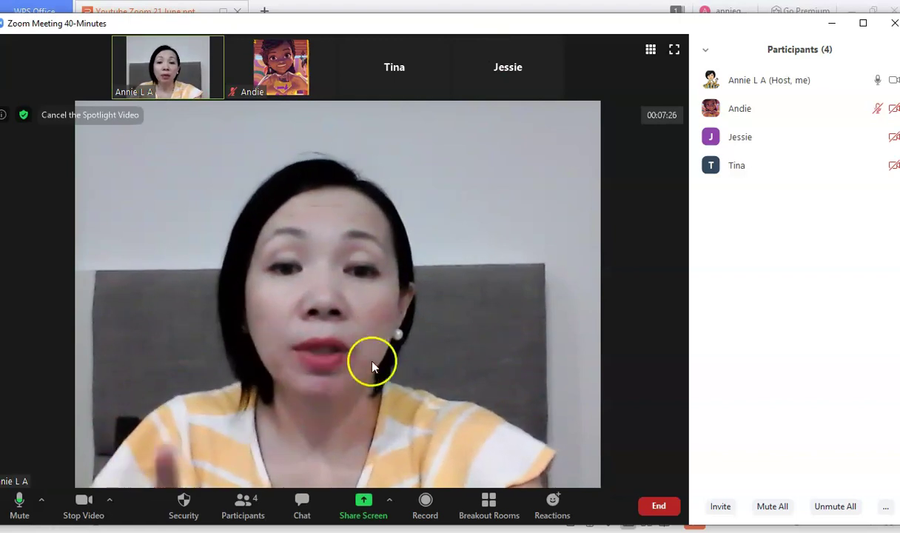
click(385, 518)
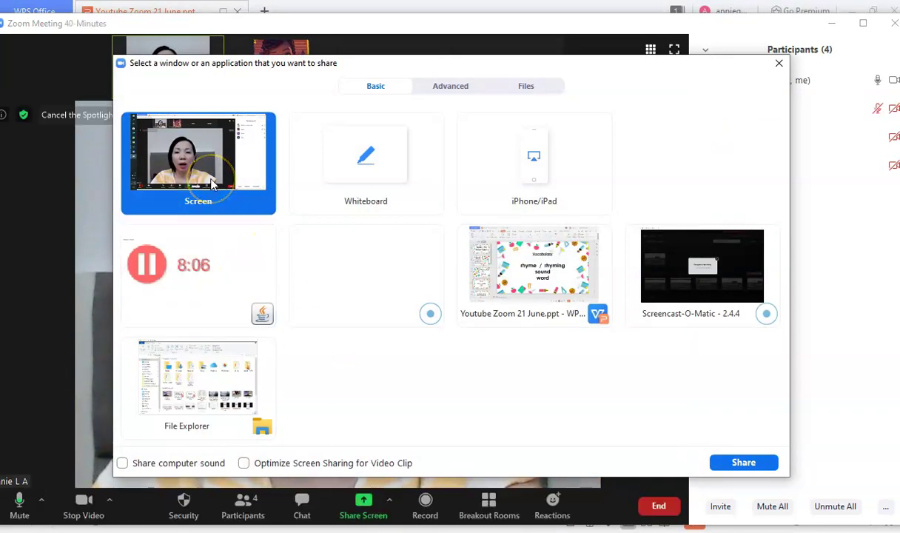
click(456, 88)
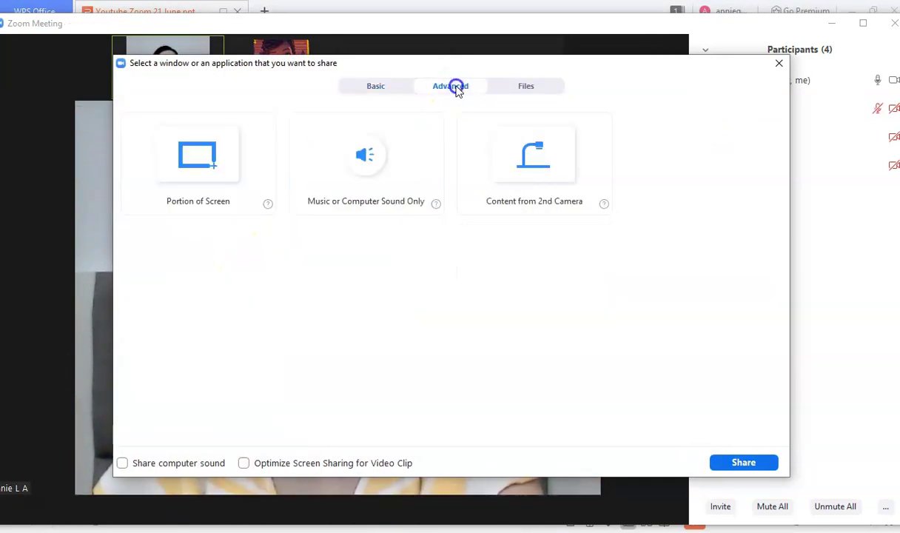
click(201, 157)
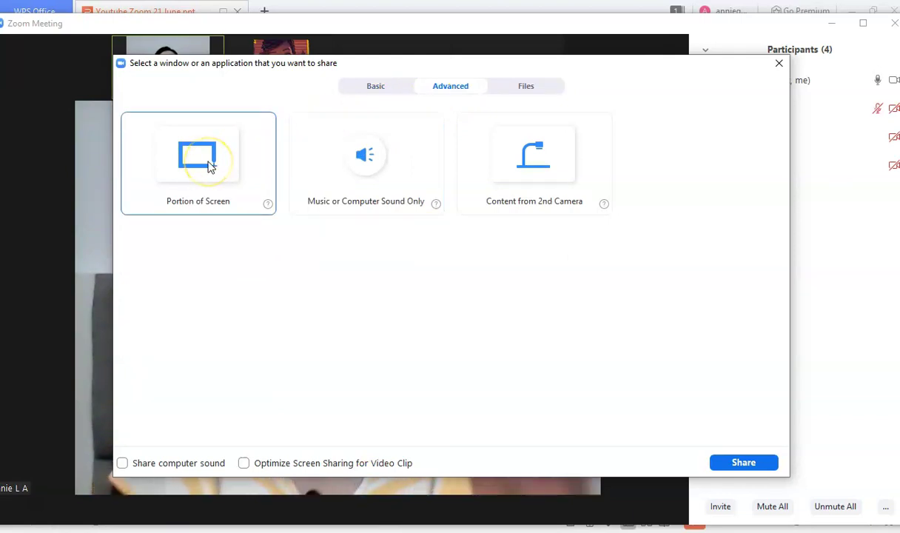
click(209, 165)
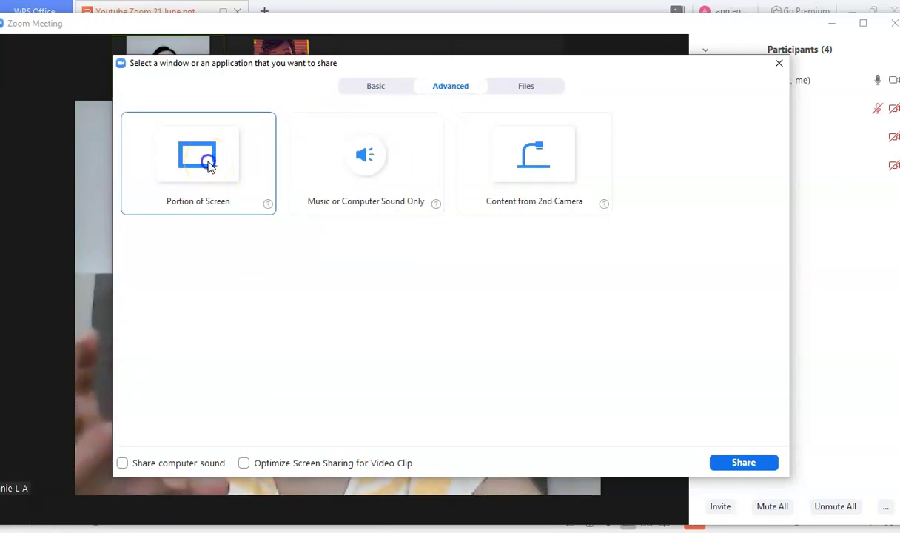
click(742, 463)
Fit the green share frame to the Vocabulary slide, move the videos left, then stop sharing.
drag(332, 148, 334, 99)
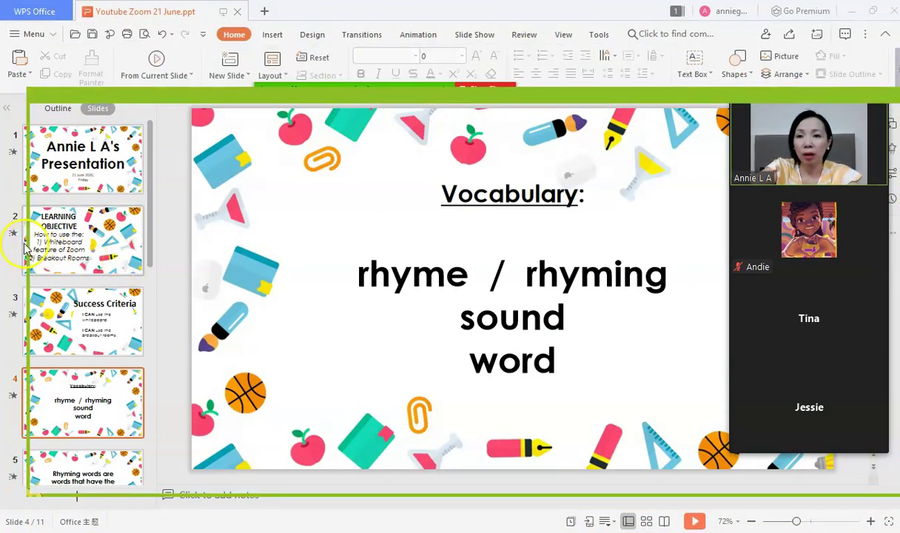
drag(25, 242, 183, 235)
drag(737, 147, 24, 159)
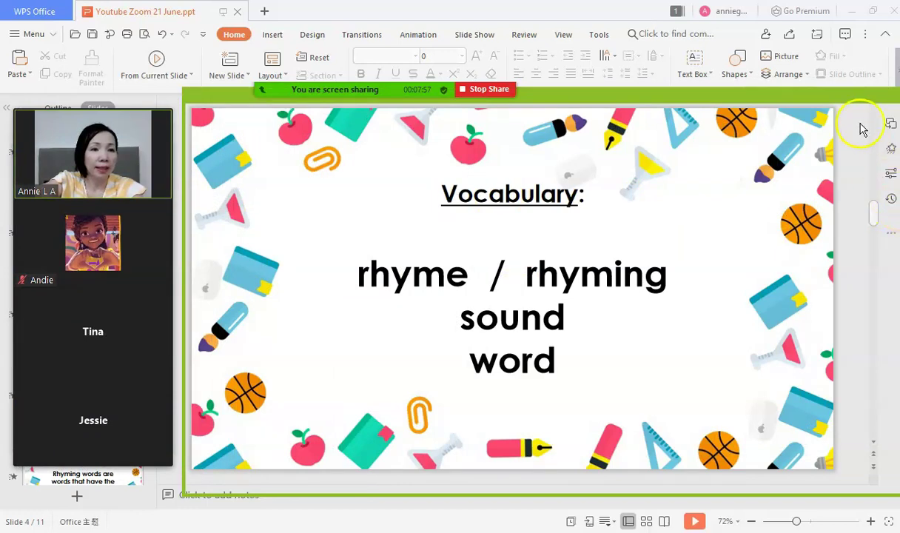
drag(847, 100, 788, 101)
drag(867, 208, 836, 201)
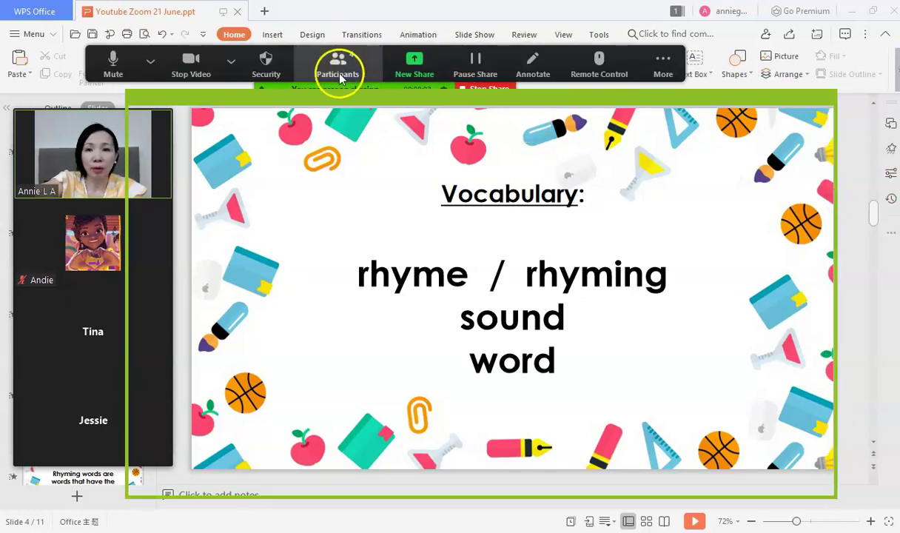
drag(298, 100, 352, 95)
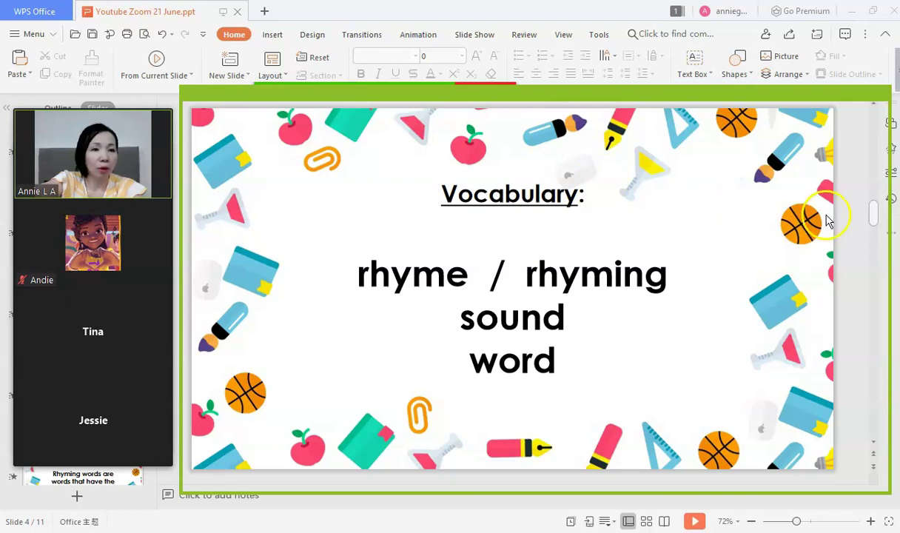
drag(888, 218, 832, 224)
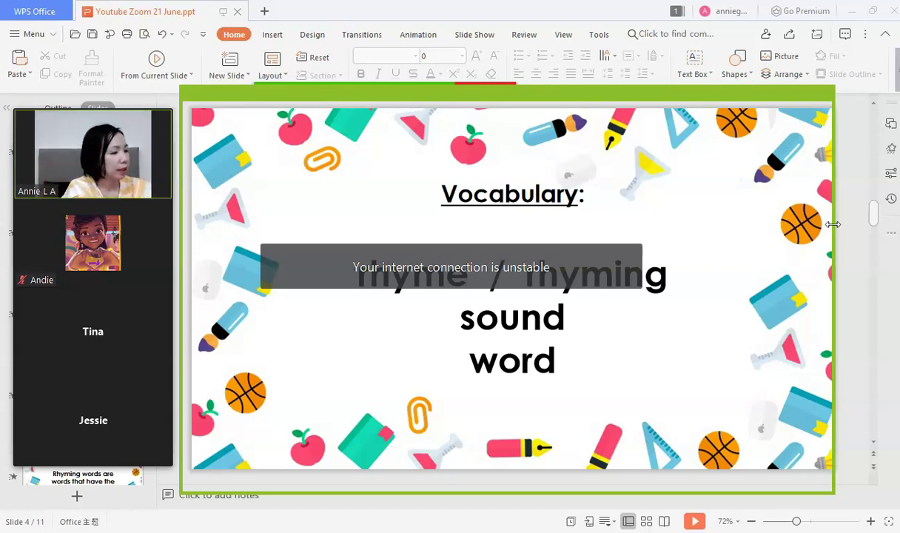
click(488, 62)
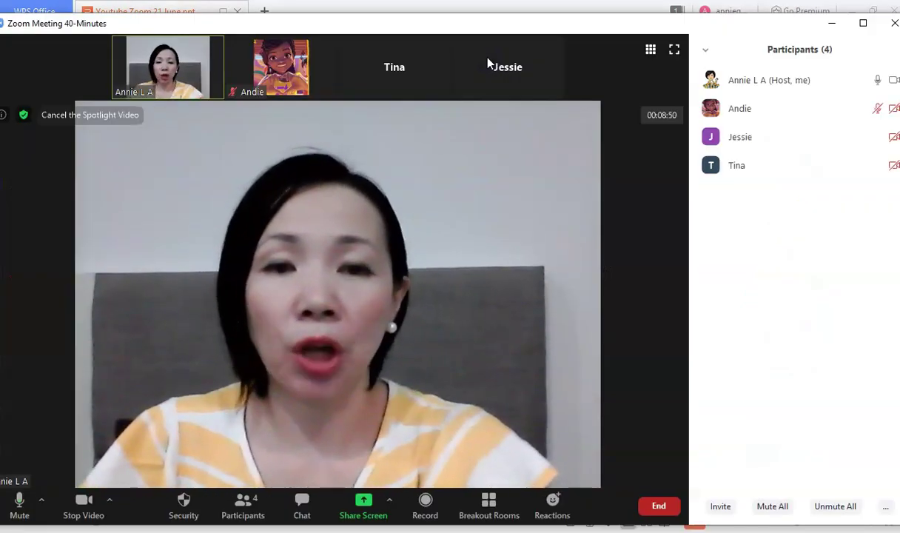
Share a blank whiteboard full screen and place a text box on it.
click(362, 521)
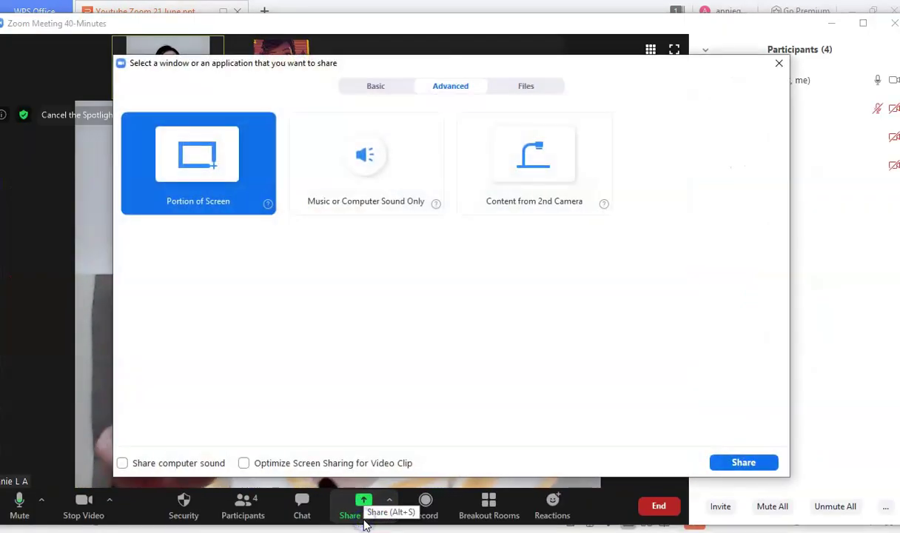
click(374, 86)
click(363, 165)
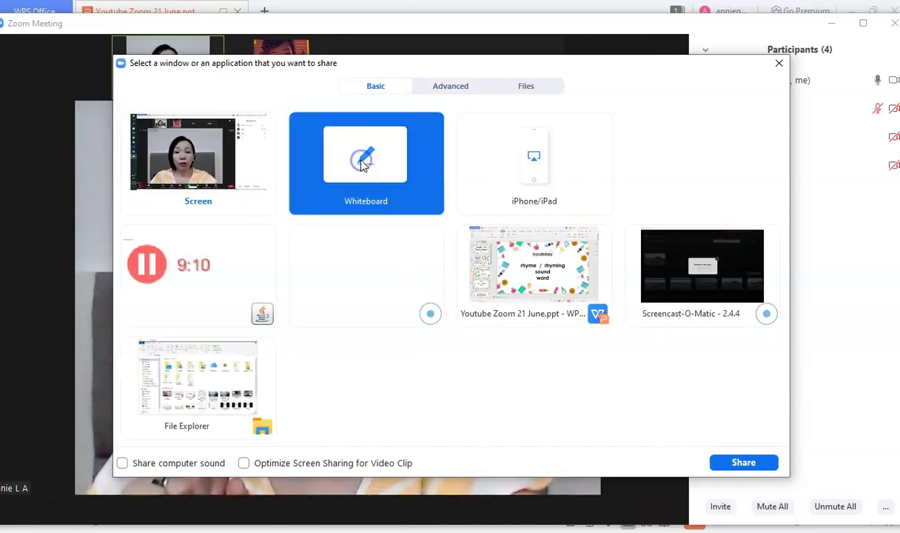
click(736, 463)
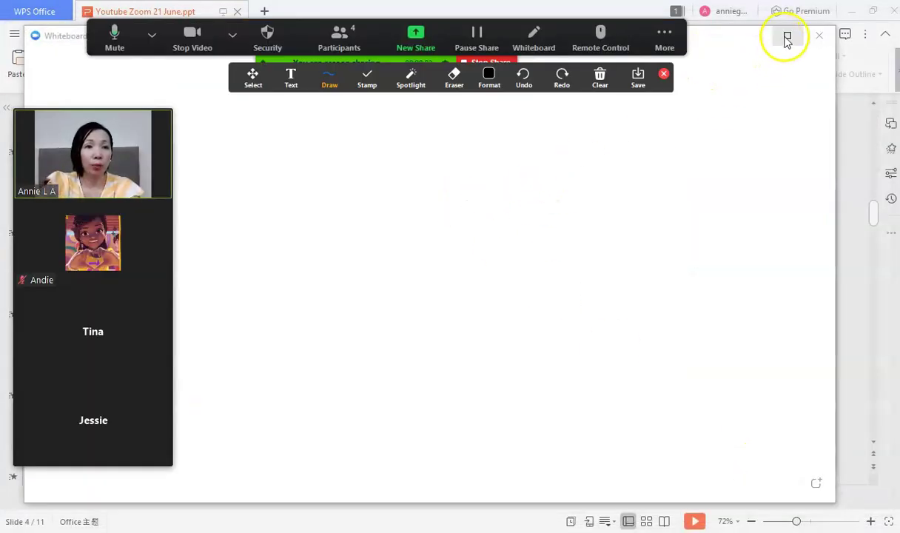
click(747, 39)
click(788, 35)
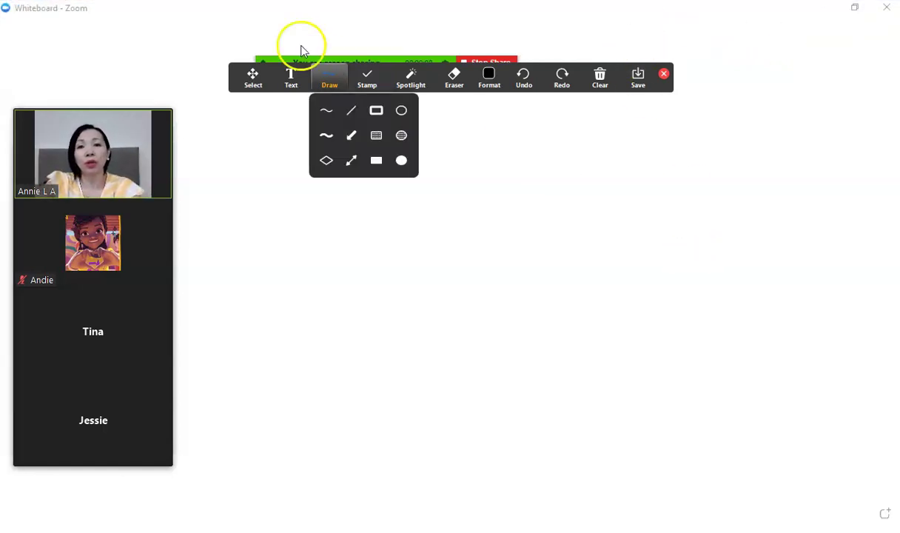
click(293, 75)
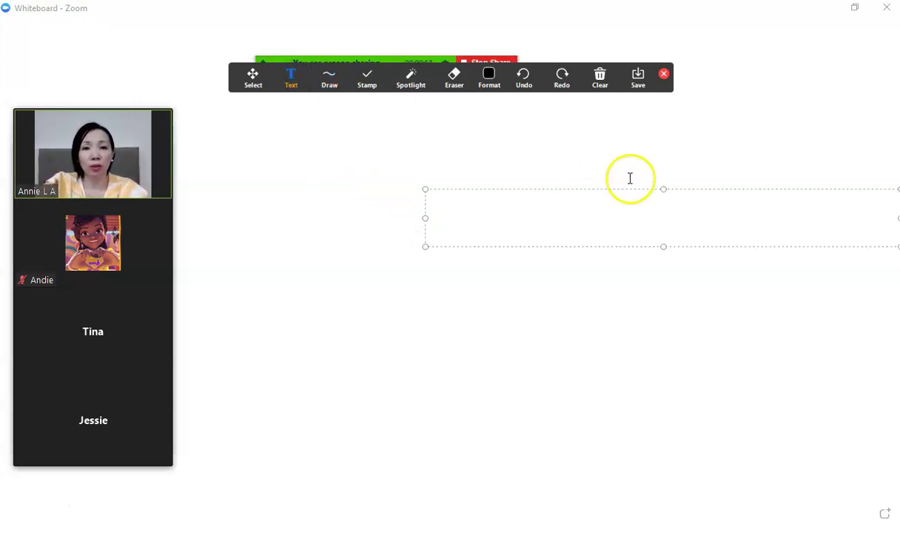
Move the text box left and finish the two-line welcome heading naming the host's channel.
drag(620, 187, 422, 166)
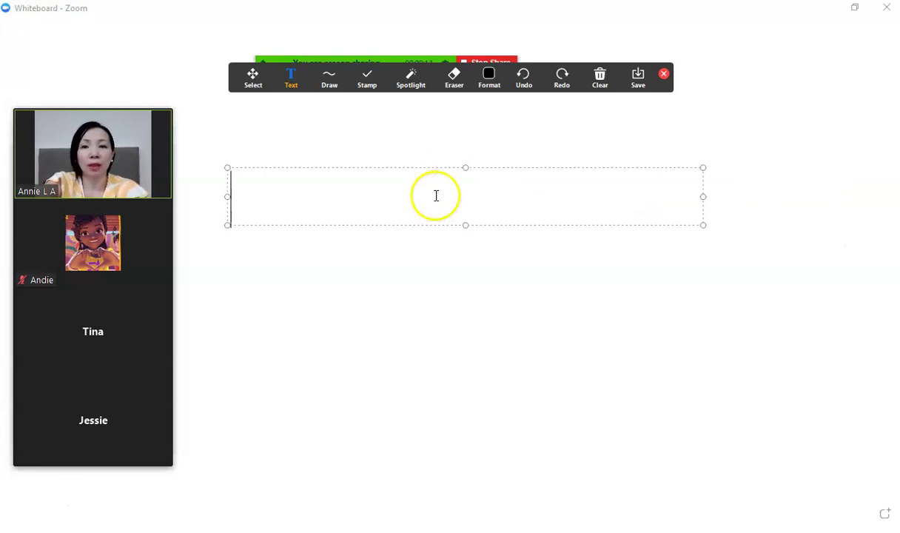
text(Weldo)
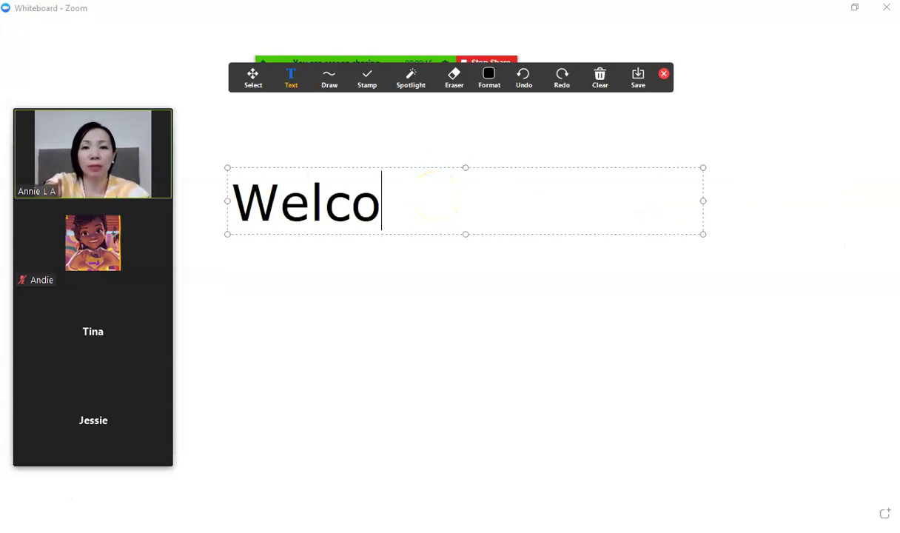
text(me to Annie)
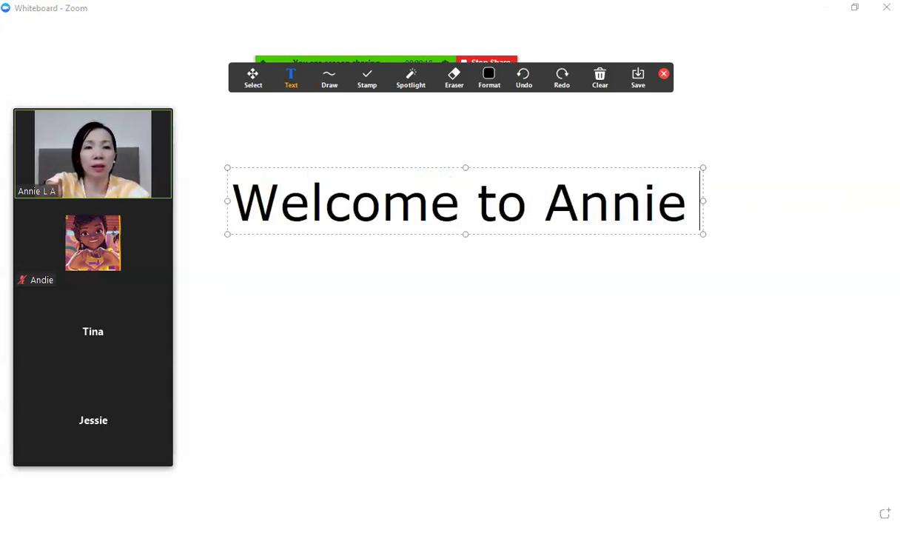
text( La)
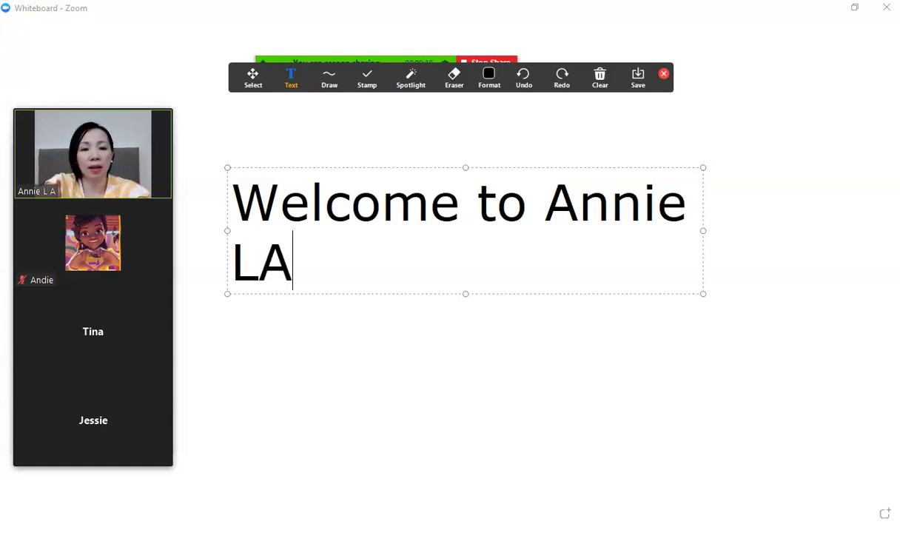
text('s Channel)
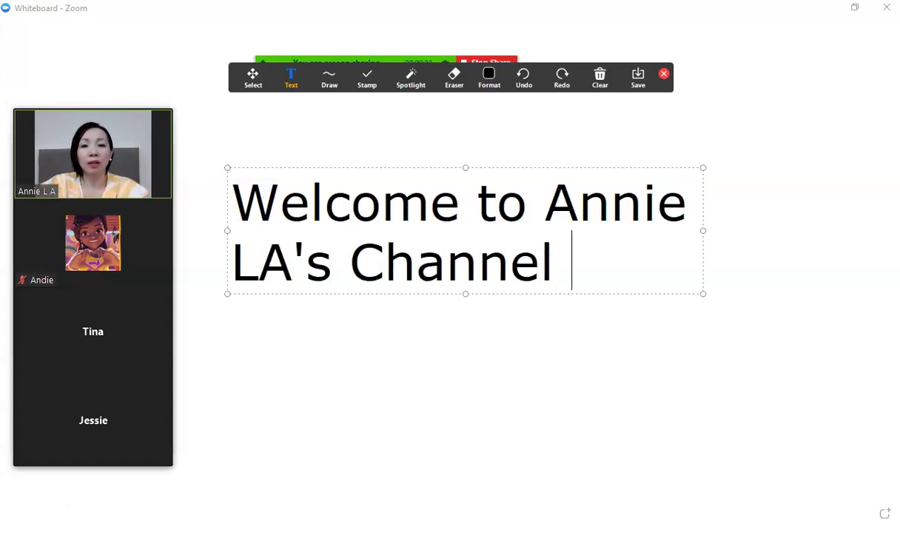
click(326, 80)
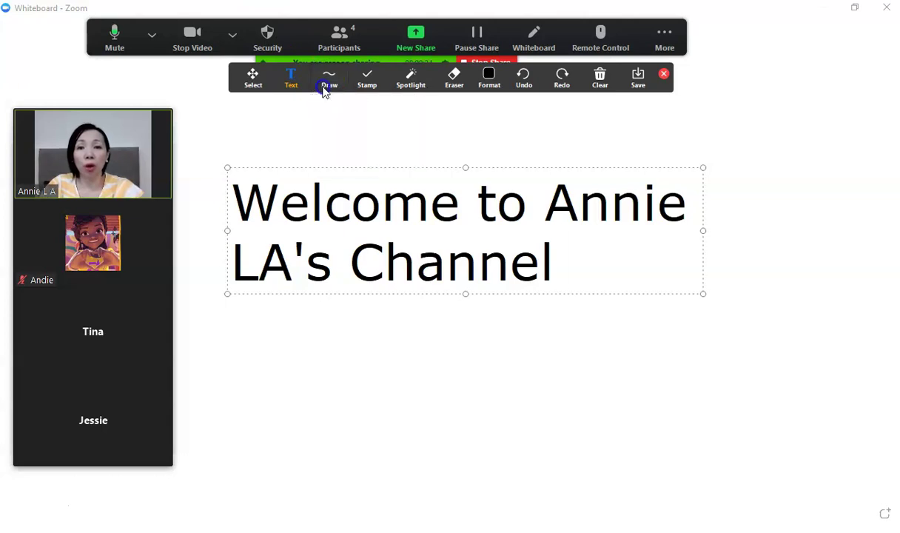
Hand-draw a large yellow 'Hi' with the pen below the welcome heading.
click(326, 135)
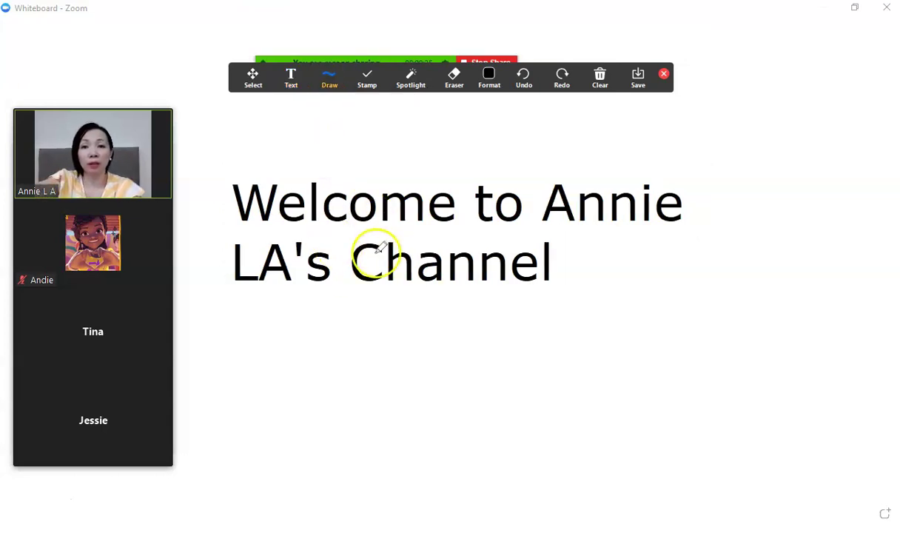
click(488, 77)
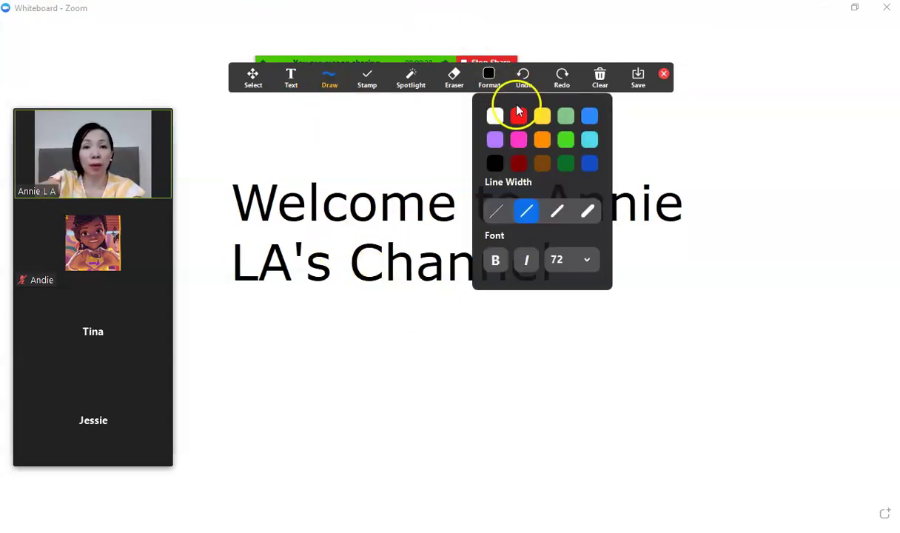
click(543, 116)
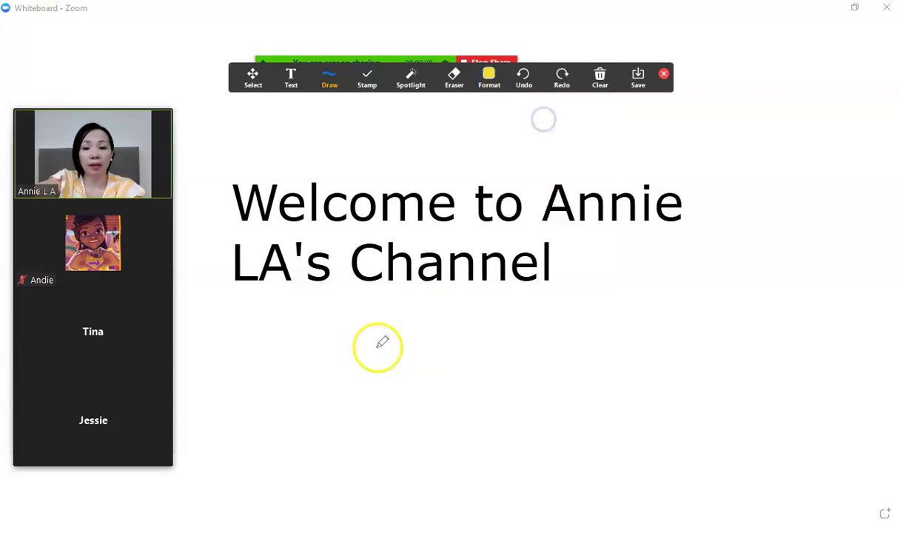
drag(265, 386, 298, 527)
drag(318, 376, 345, 486)
drag(280, 468, 330, 439)
drag(386, 438, 401, 508)
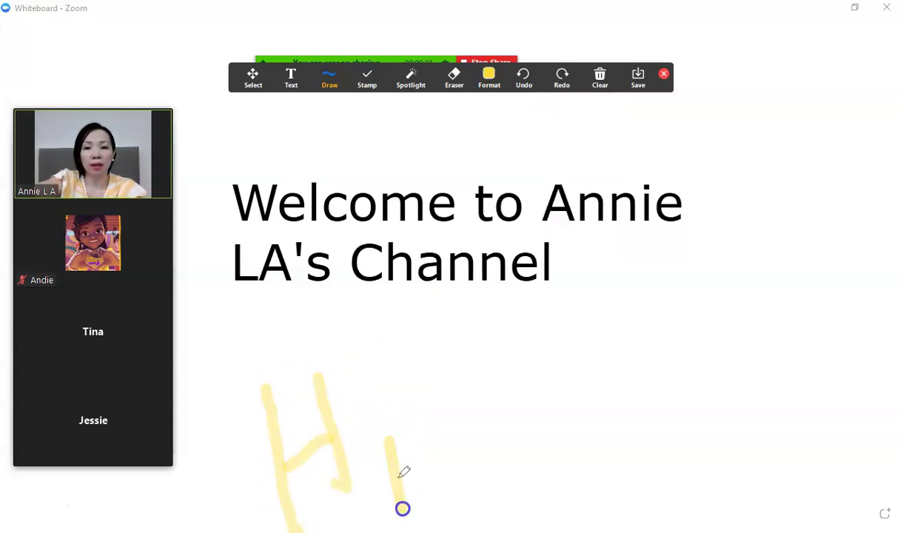
click(386, 384)
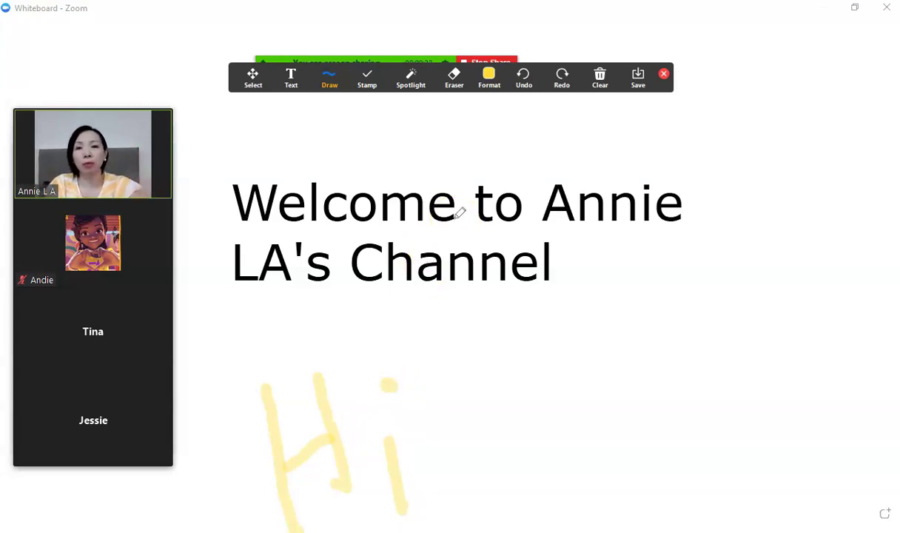
click(330, 79)
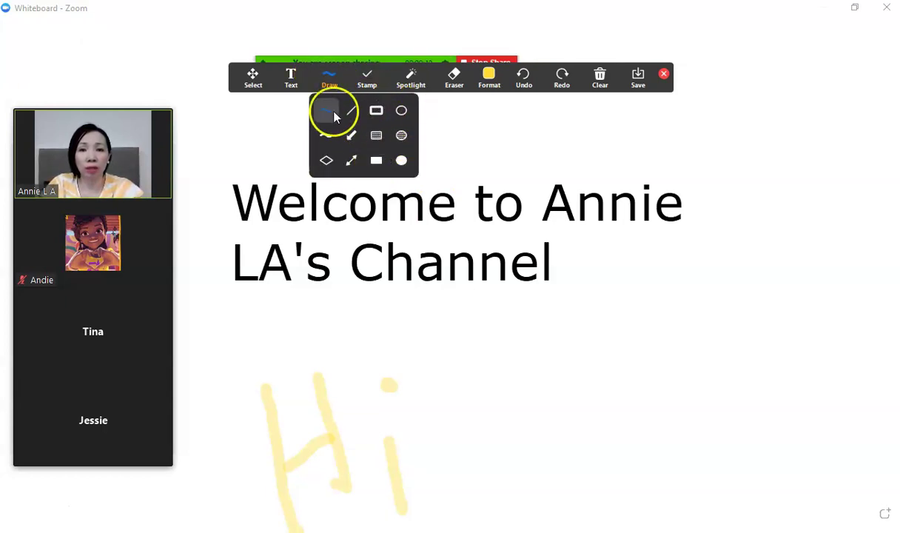
Stamp a heart above the heading, try the Spotlight pointer, then switch to the Eraser.
click(375, 80)
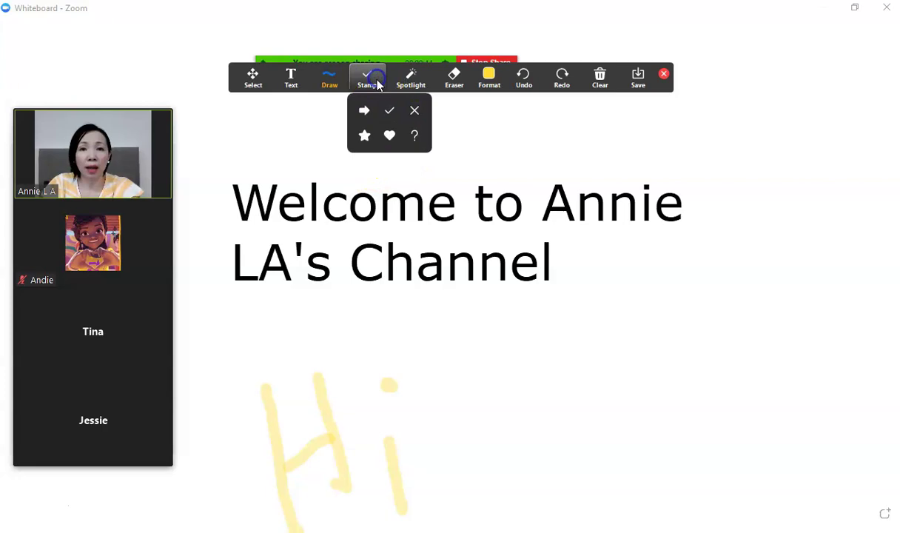
click(390, 138)
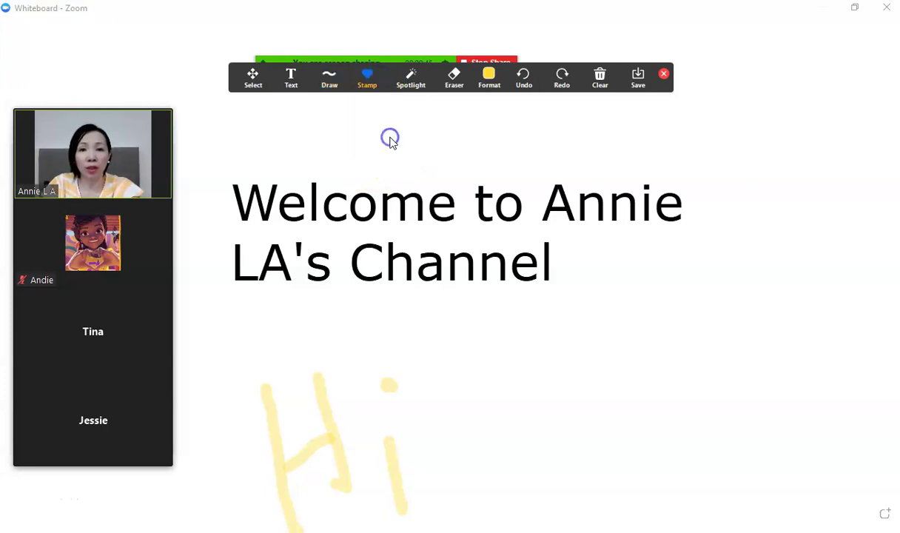
click(410, 78)
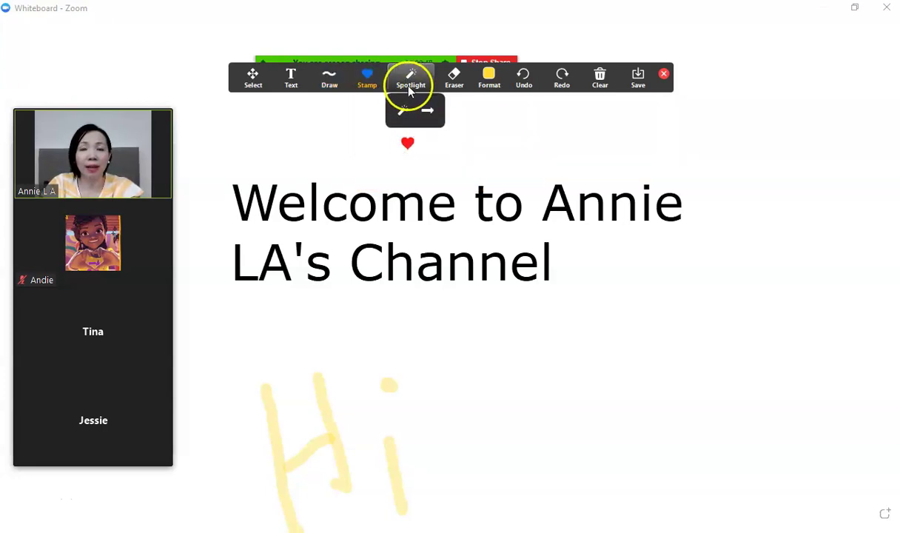
click(401, 117)
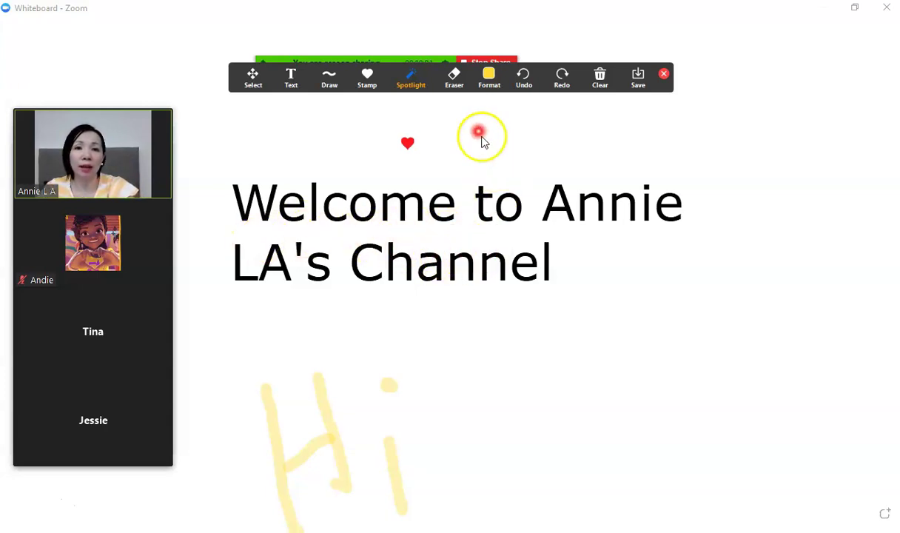
click(456, 84)
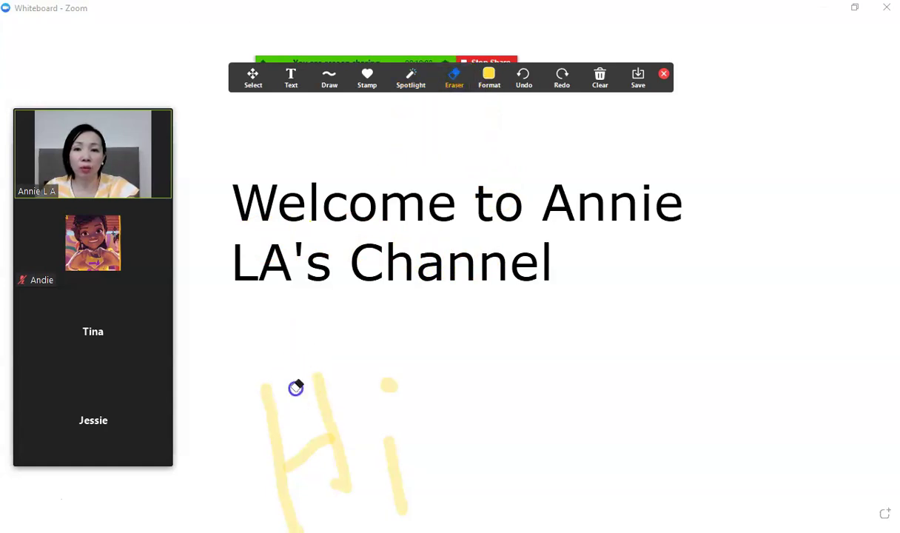
Erase the H's right stroke and the i's stem, then set bold, italic and the thickest line width.
click(333, 399)
click(379, 435)
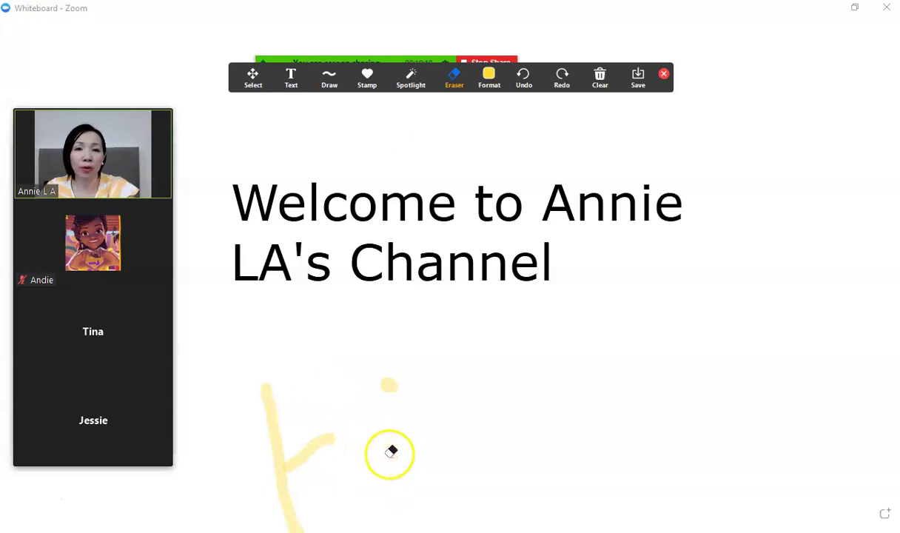
click(493, 91)
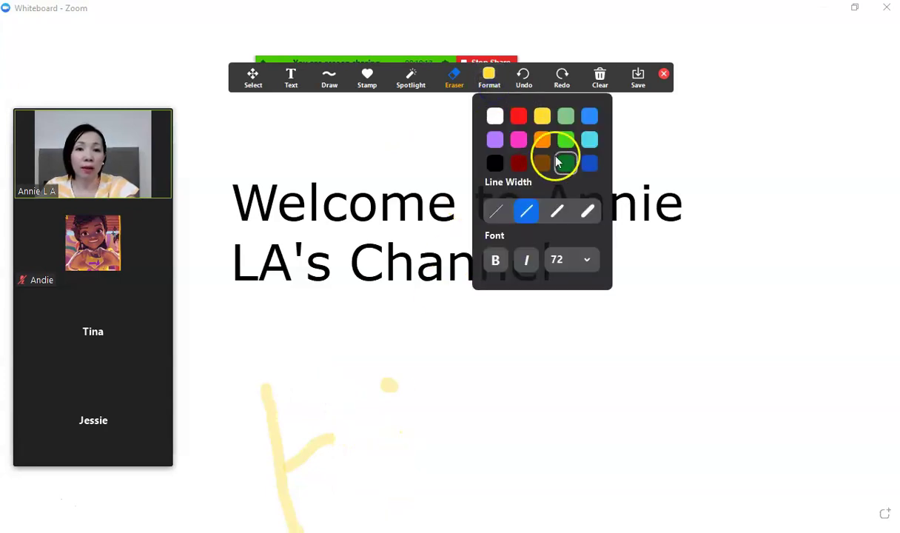
click(495, 261)
click(526, 260)
click(570, 260)
click(571, 263)
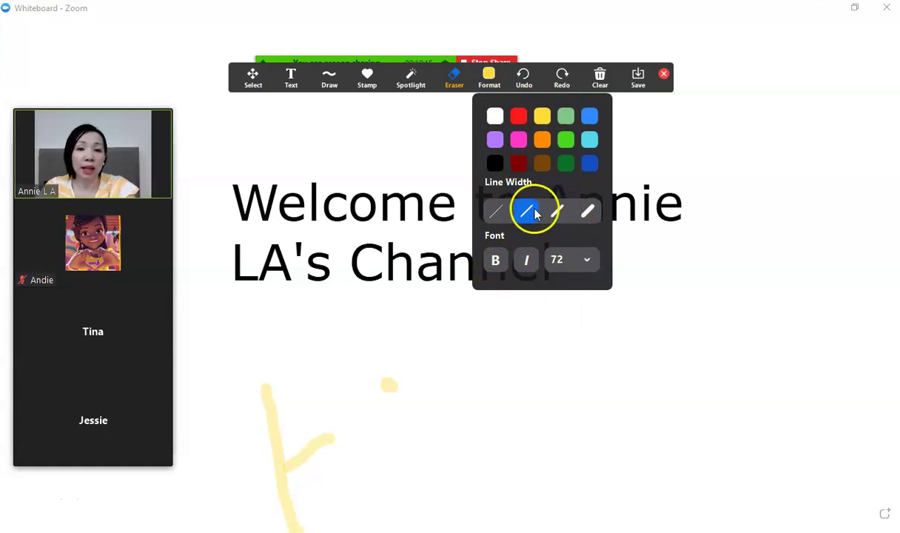
click(557, 212)
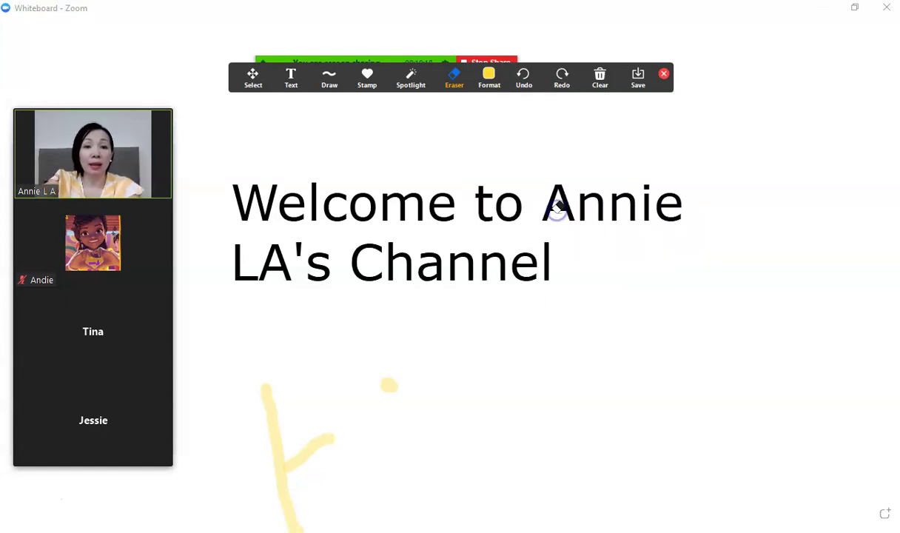
click(483, 83)
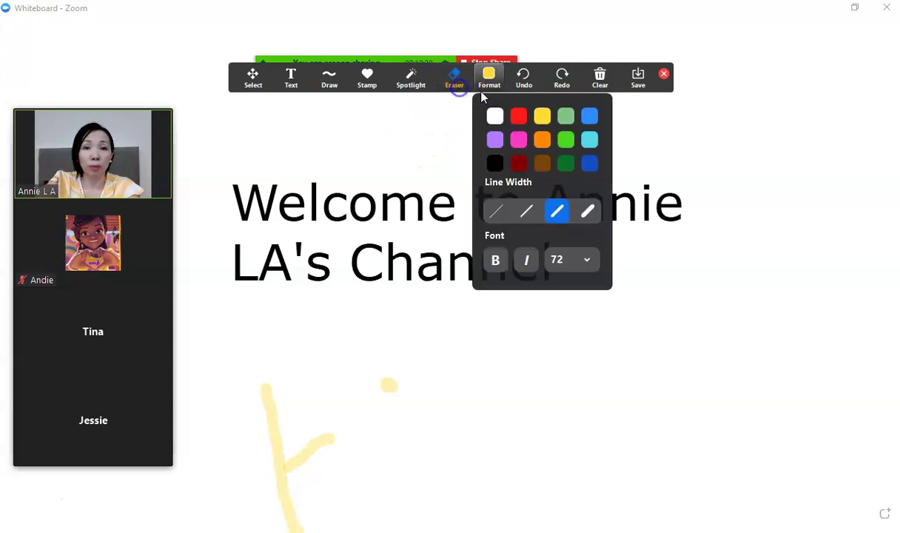
click(558, 212)
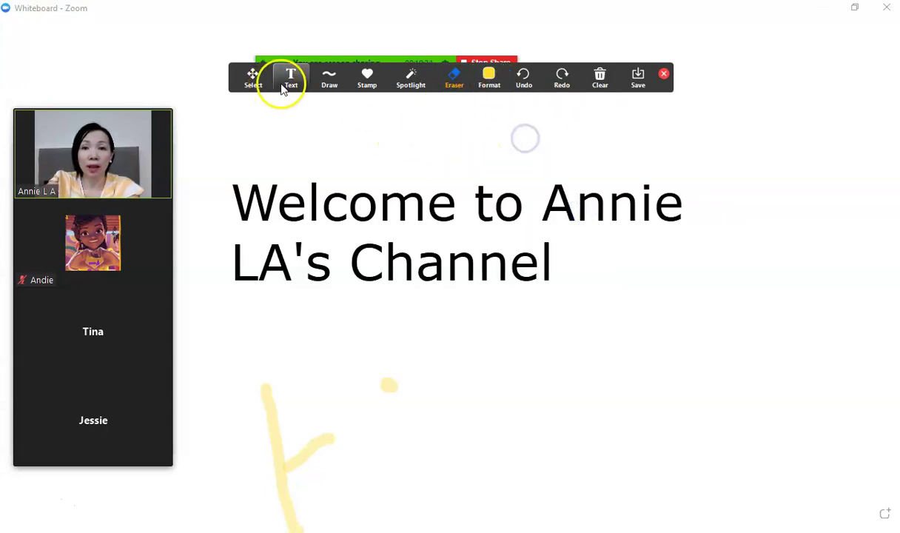
Draw a thick yellow pen line above the heading, then undo and redo it.
click(329, 79)
click(326, 113)
drag(318, 127, 496, 144)
click(487, 80)
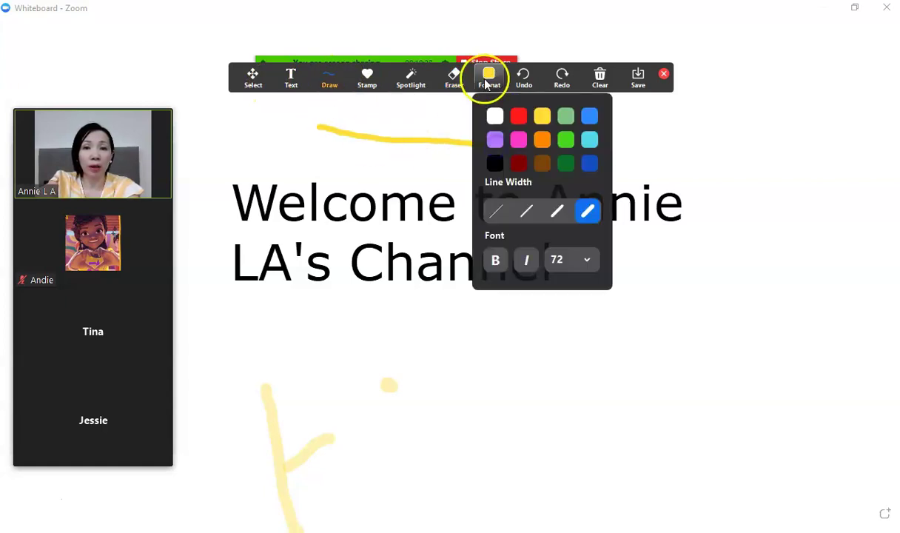
click(557, 212)
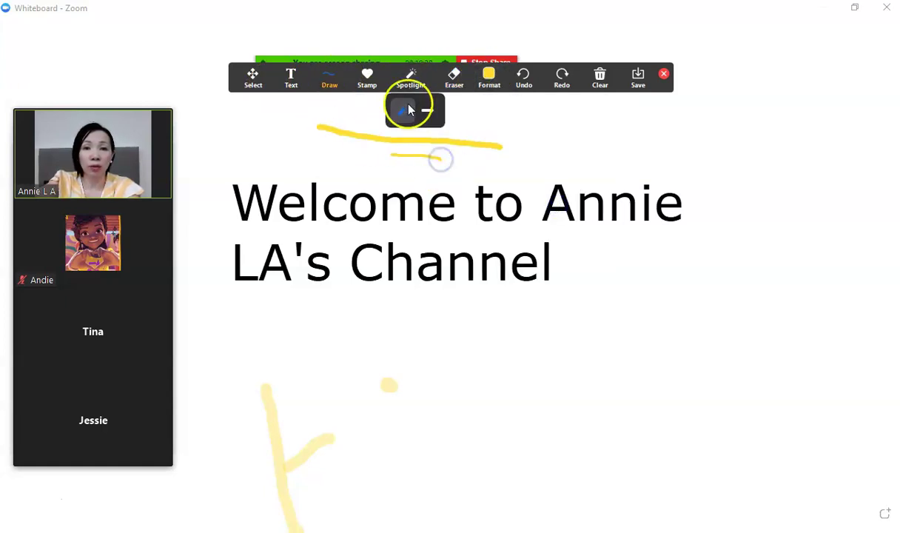
click(530, 92)
click(561, 81)
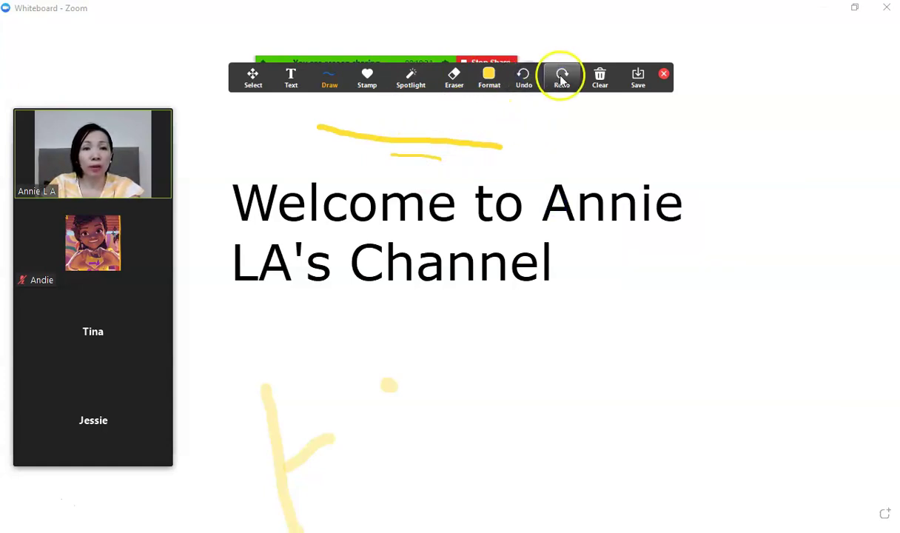
click(600, 76)
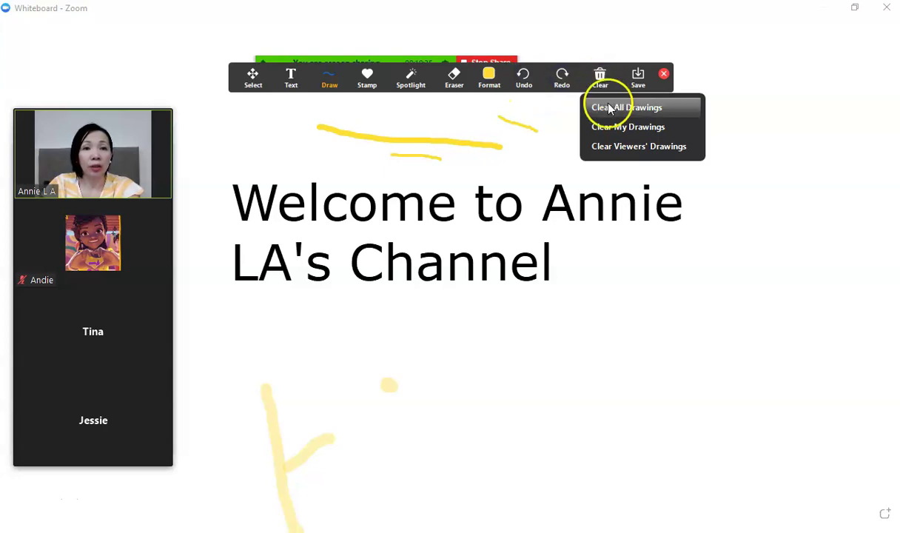
Clear all drawings from the whiteboard, move the annotation toolbar down, and stop sharing.
click(615, 111)
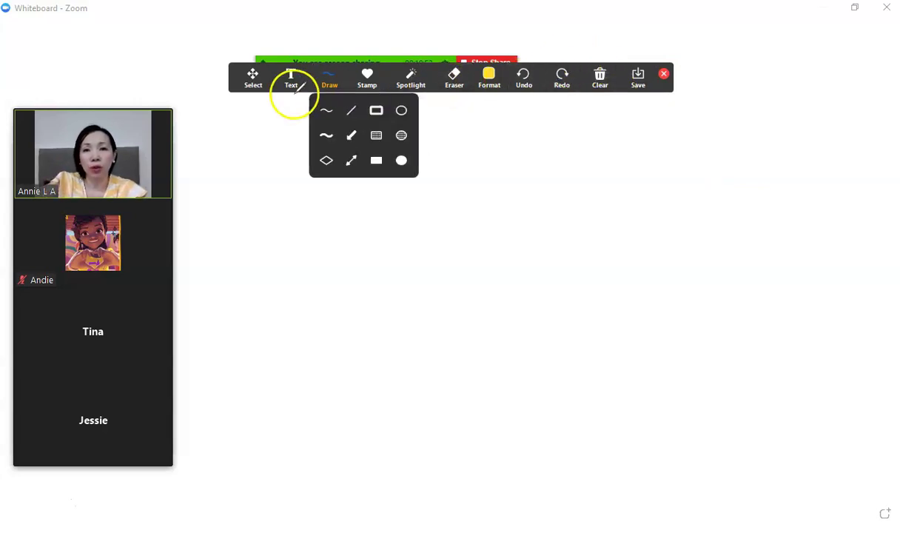
drag(253, 80, 274, 226)
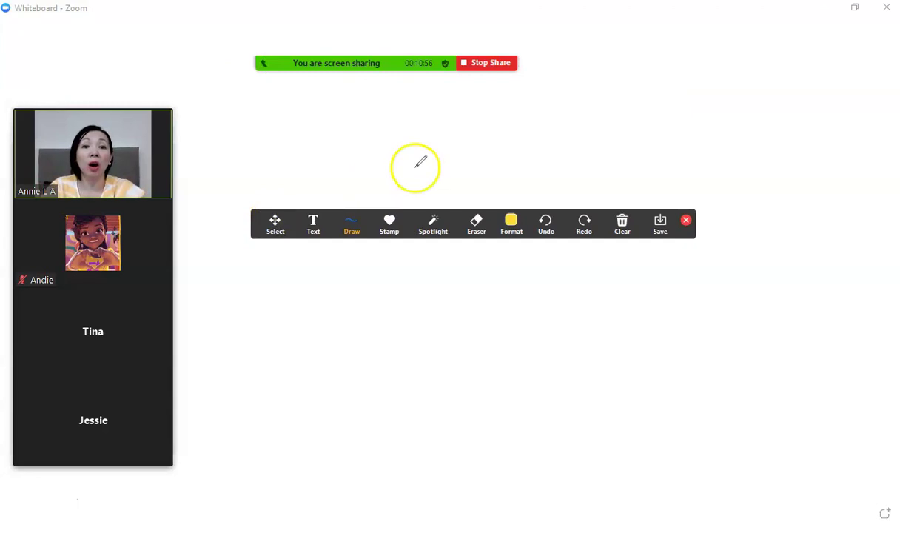
click(498, 67)
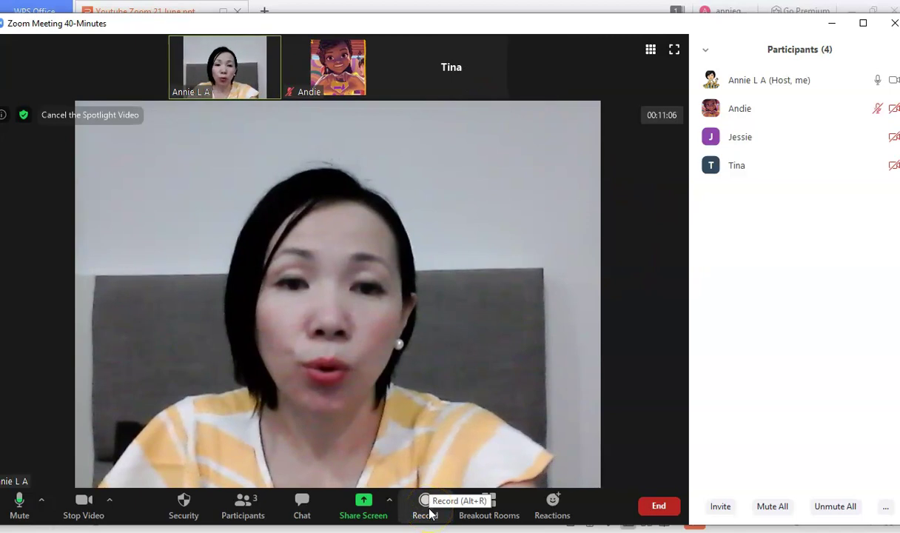
Open breakout room setup for 2 rooms and move the Create Breakout Rooms window aside.
click(489, 511)
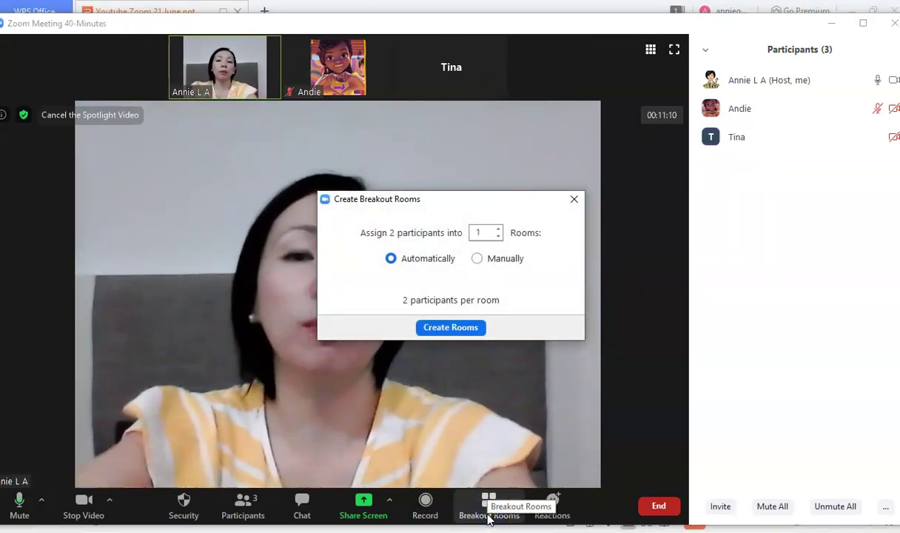
drag(458, 206, 547, 140)
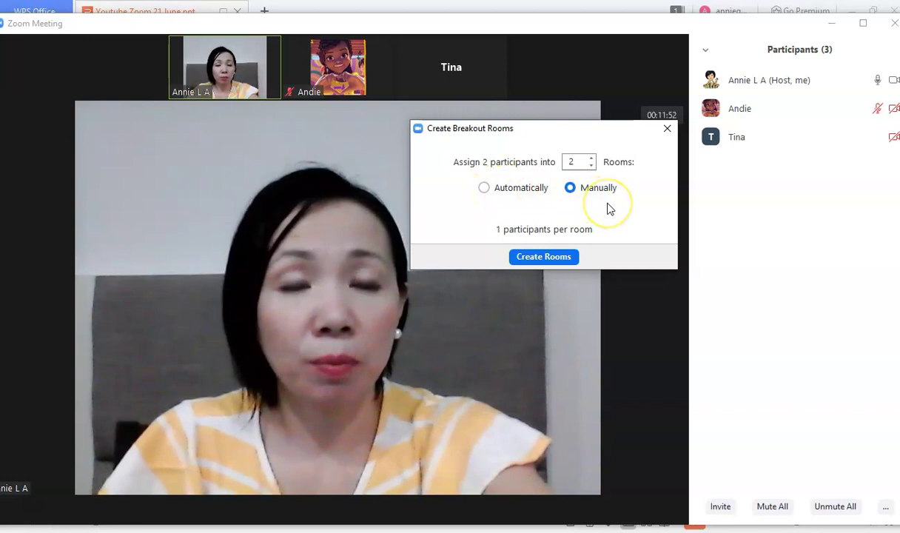
Create the 2 breakout rooms with manual participant assignment.
click(530, 188)
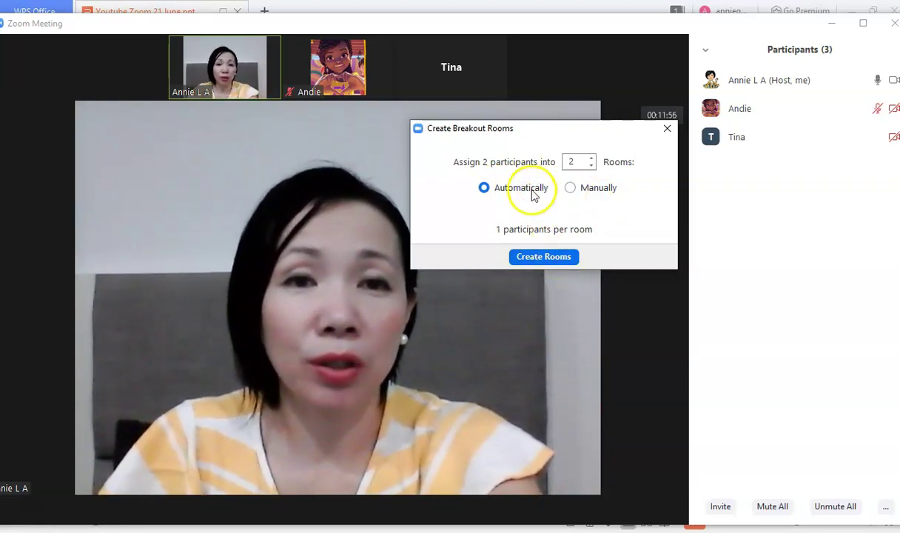
click(581, 187)
click(559, 259)
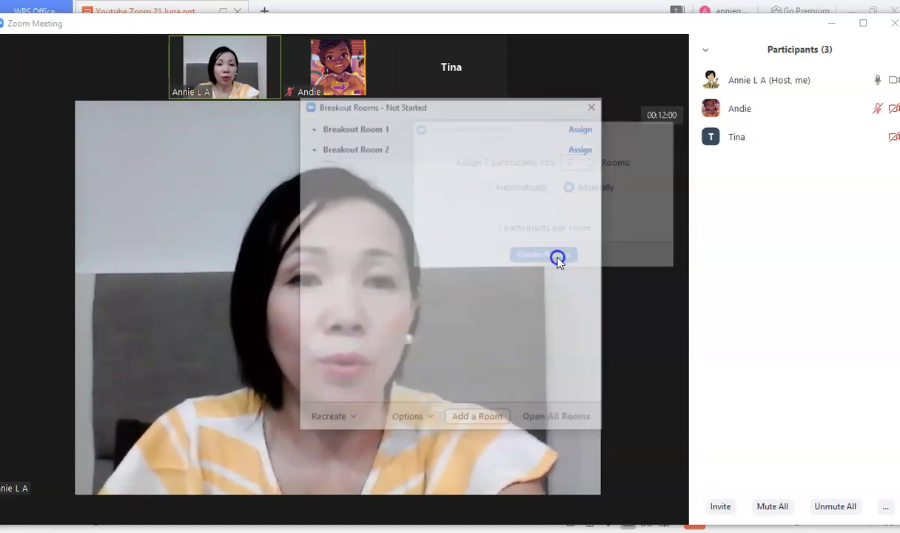
Assign one participant to Breakout Room 1 and the other to Breakout Room 2.
click(582, 127)
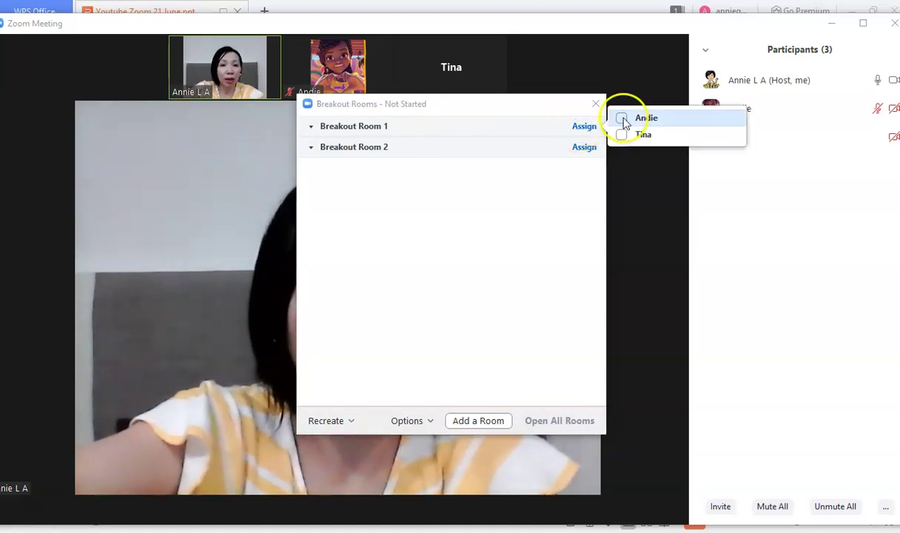
click(634, 118)
click(583, 164)
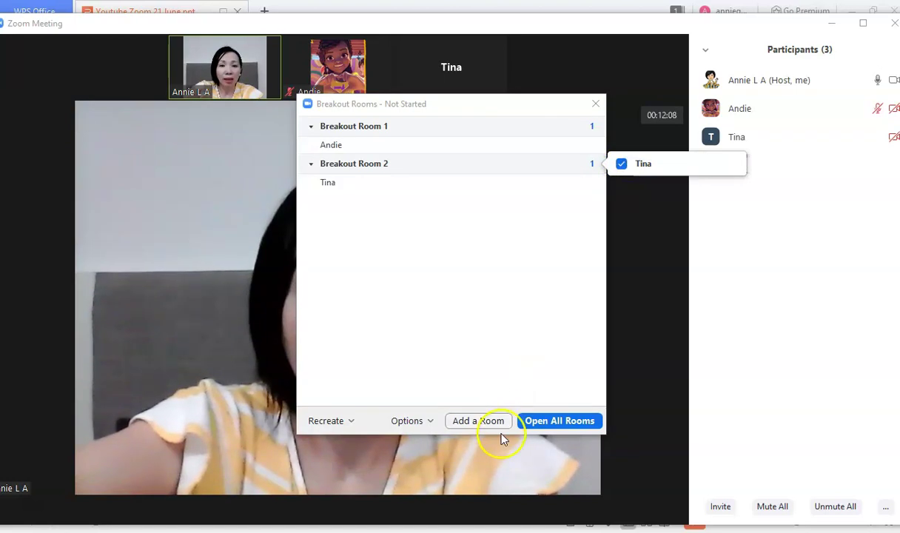
click(554, 423)
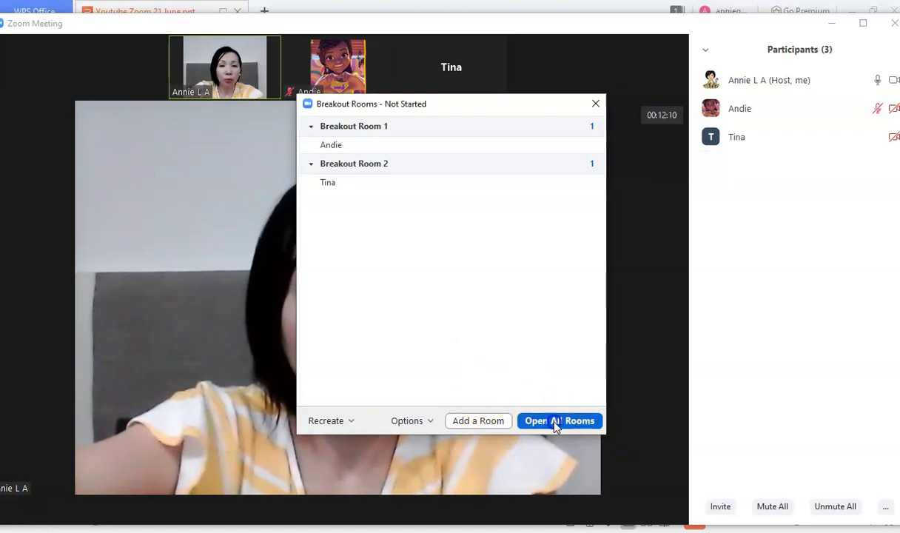
click(555, 423)
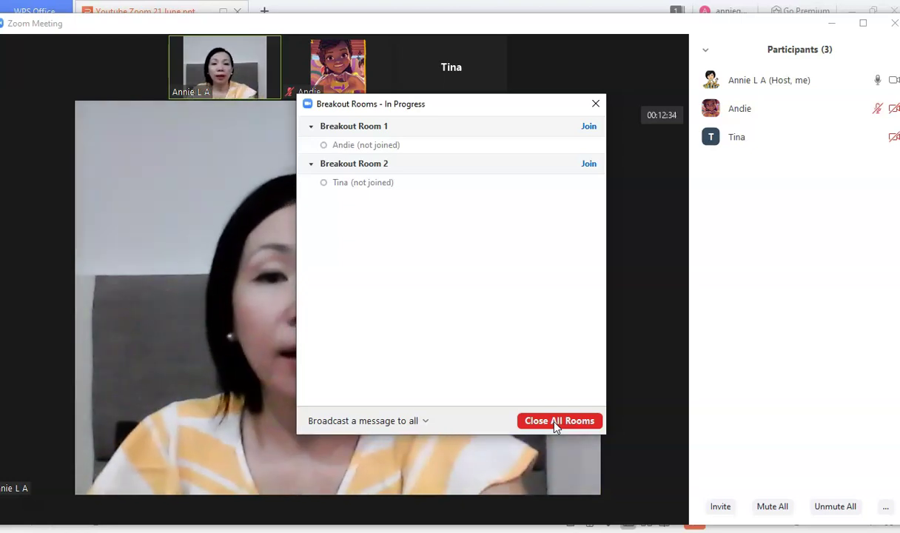
Move the breakout rooms window right and join Breakout Room 1 as host.
drag(458, 106, 620, 134)
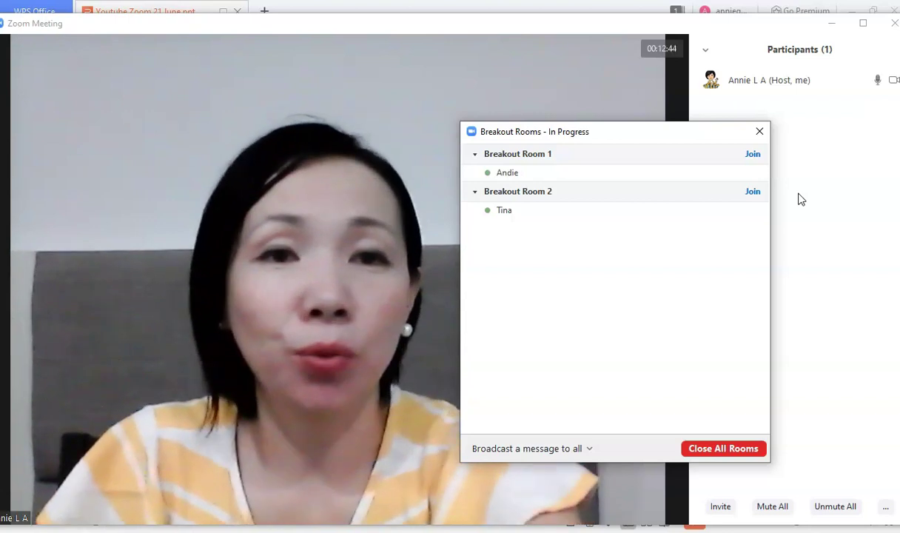
click(753, 154)
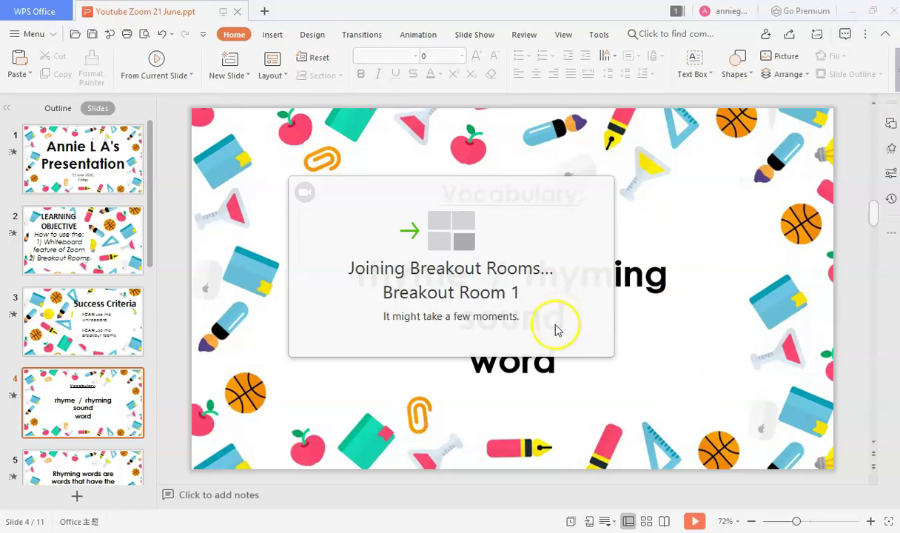
Move the Breakout Room 1 window aside and leave the room for the main session.
click(62, 171)
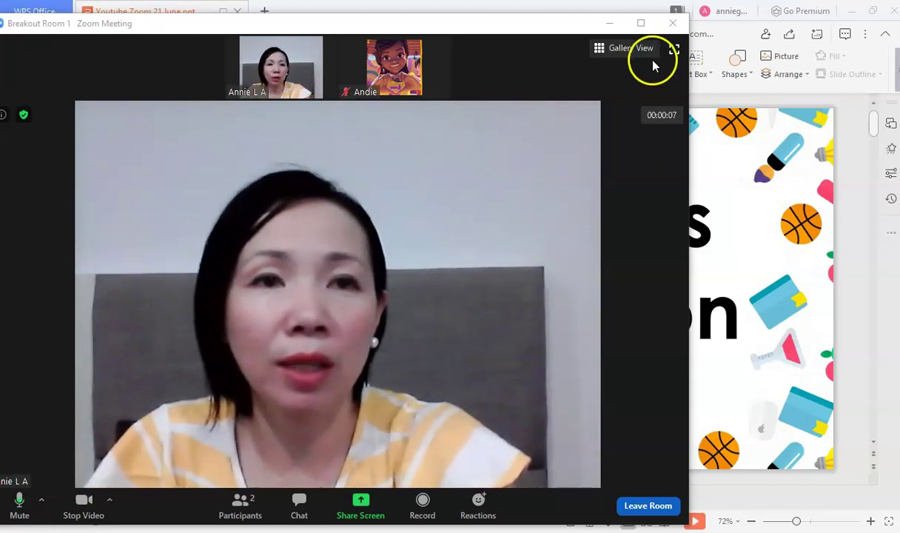
drag(526, 29, 607, 23)
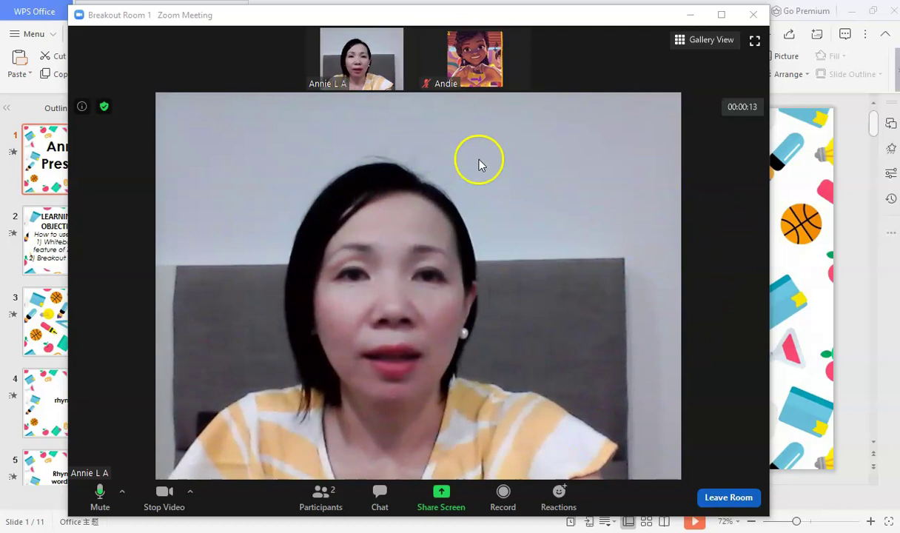
click(722, 496)
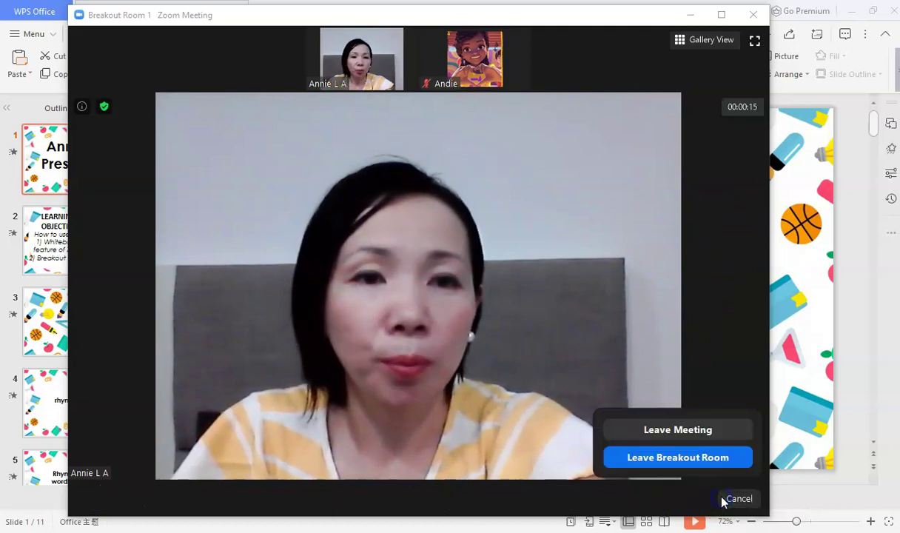
click(668, 457)
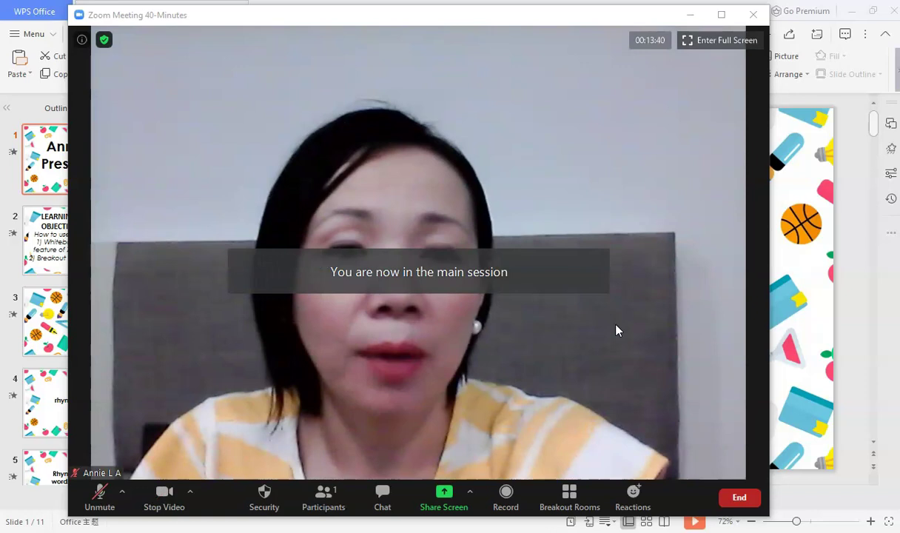
Confirm leaving the breakout room and open the overview listing both running rooms.
click(548, 327)
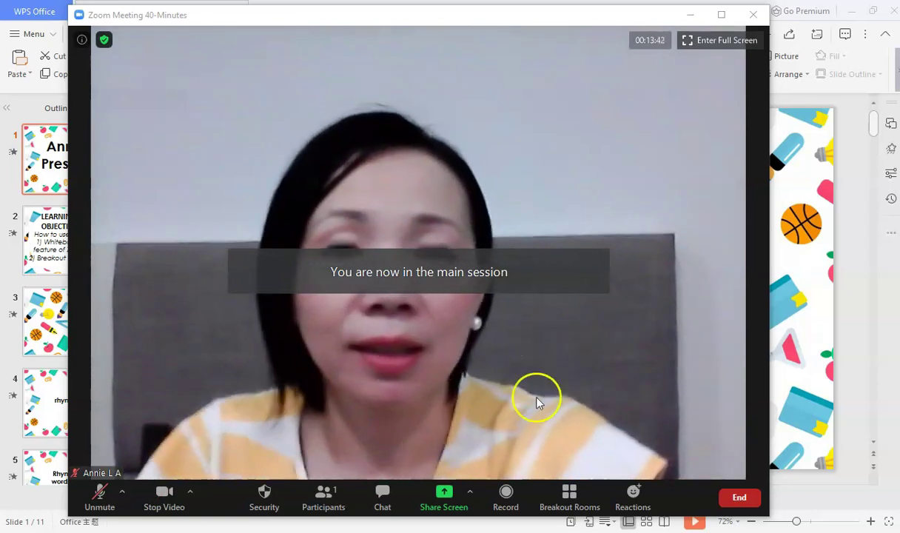
click(574, 501)
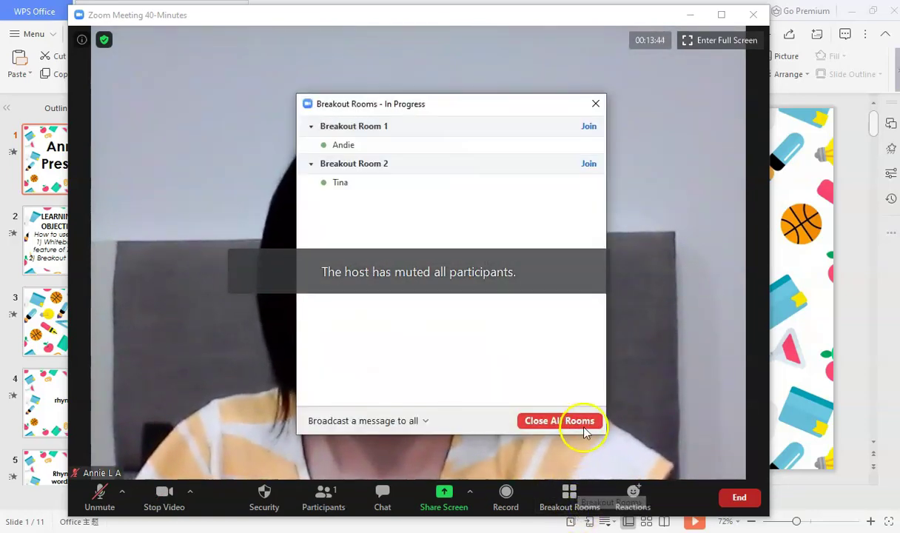
Broadcast "You have 5 minutes left" to all breakout rooms.
click(417, 422)
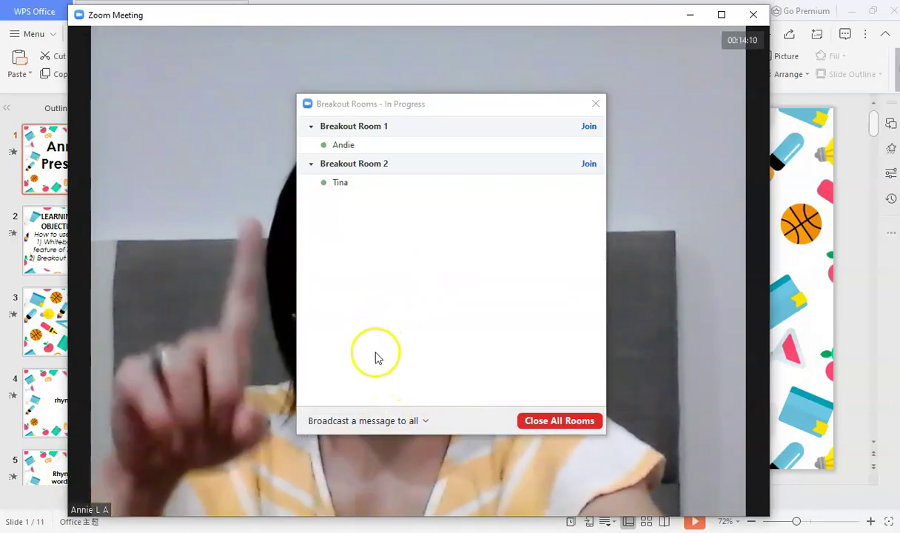
click(378, 396)
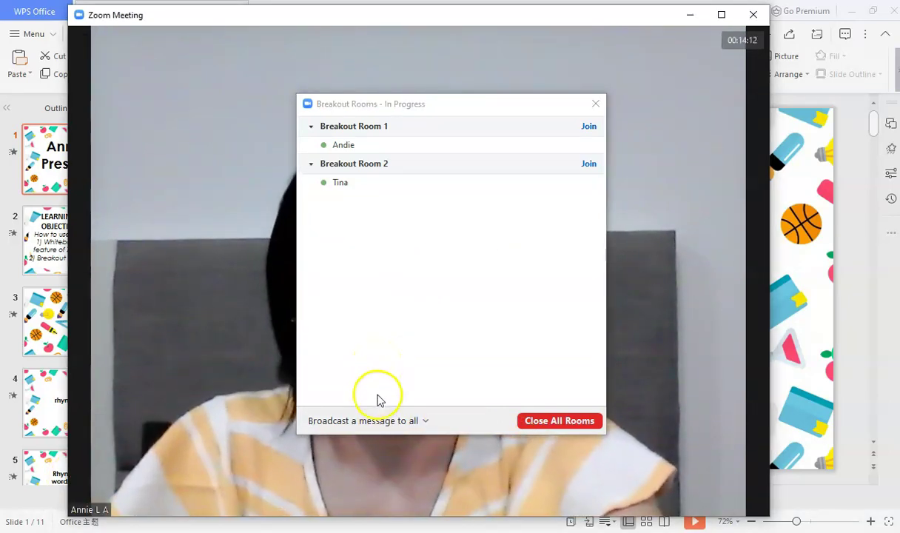
click(397, 422)
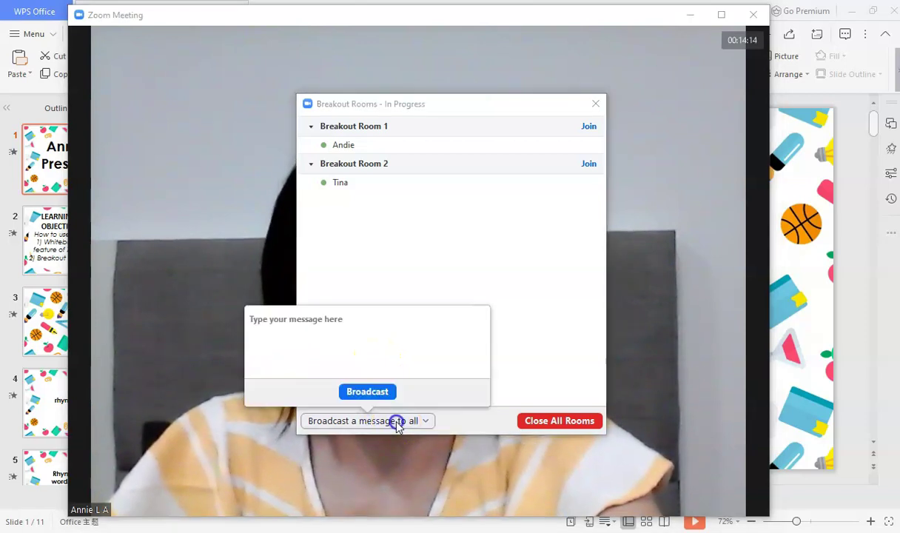
click(385, 335)
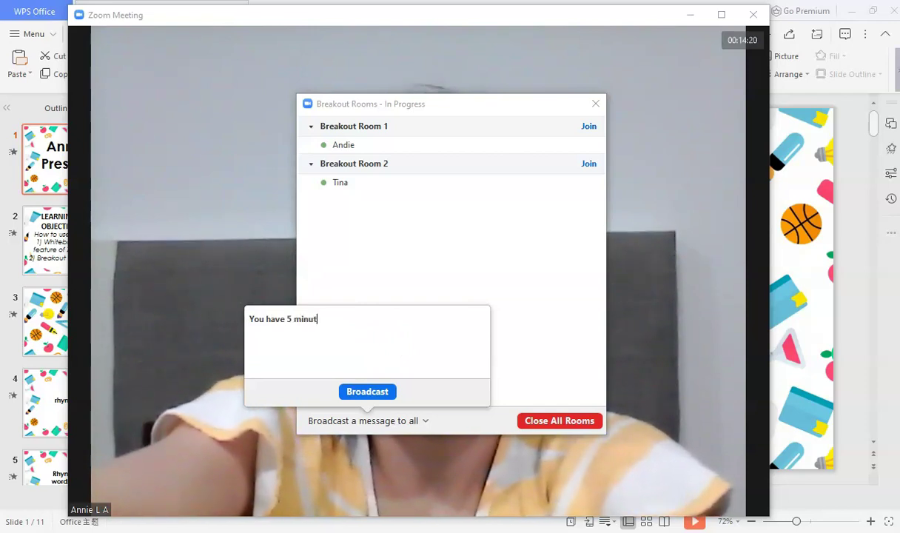
key(Return)
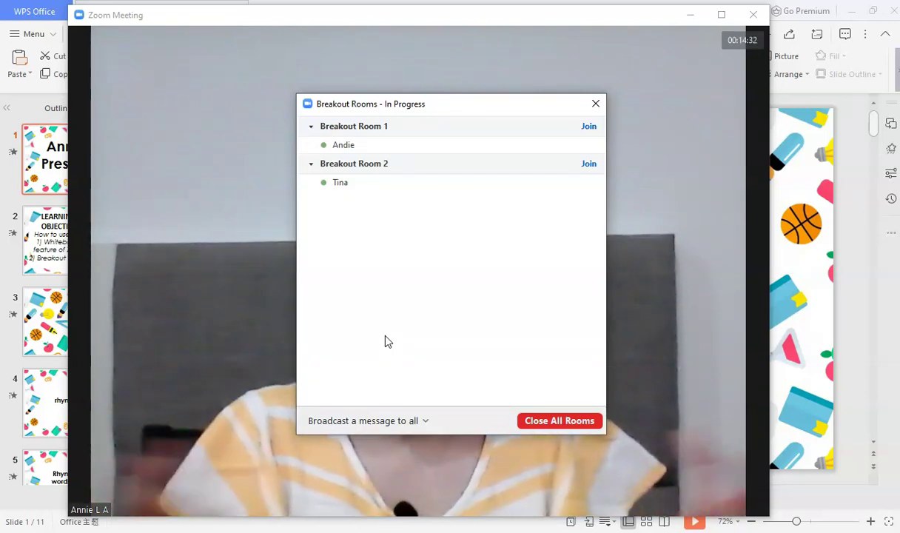
Broadcast "Please join the main session." to all breakout rooms.
click(381, 421)
click(355, 331)
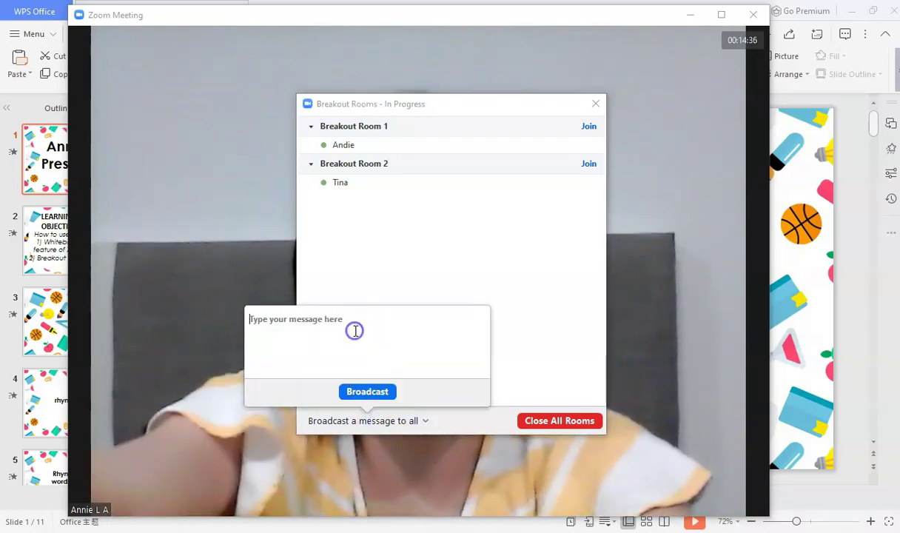
text(Please join)
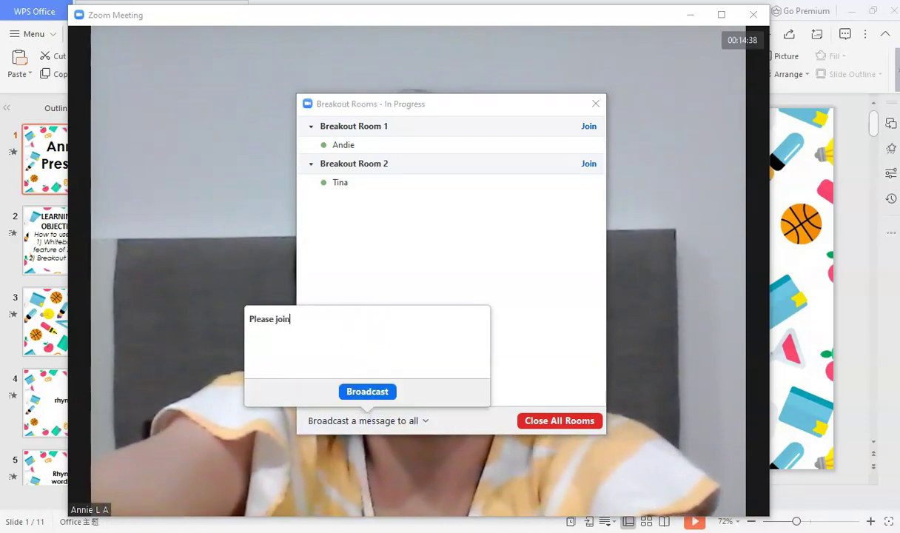
text( the main ses)
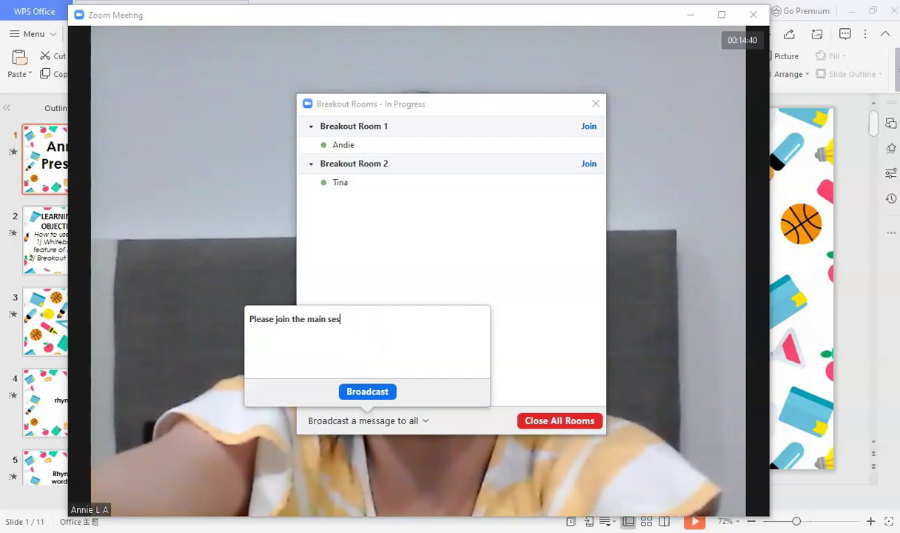
text(sion.)
key(Return)
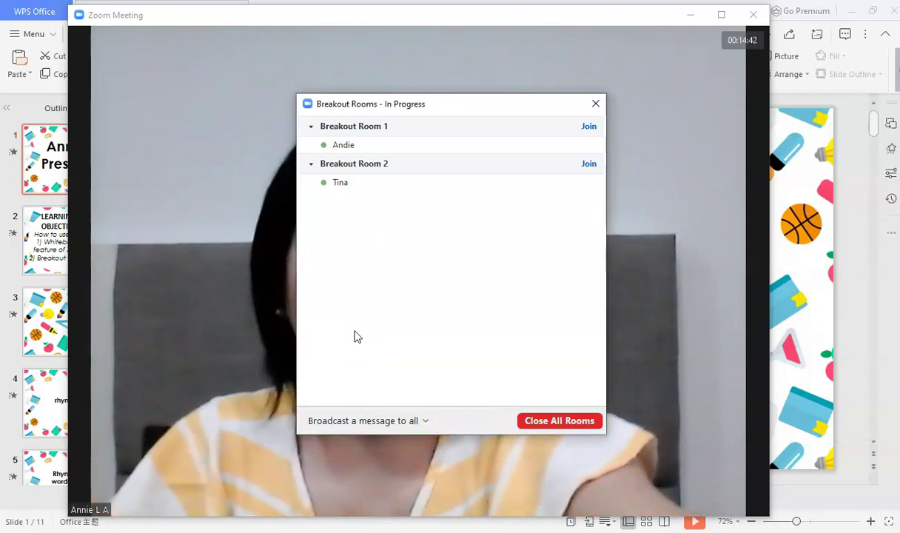
Close all breakout rooms and dismiss the Breakout Rooms window, returning both guests to the main session.
click(563, 419)
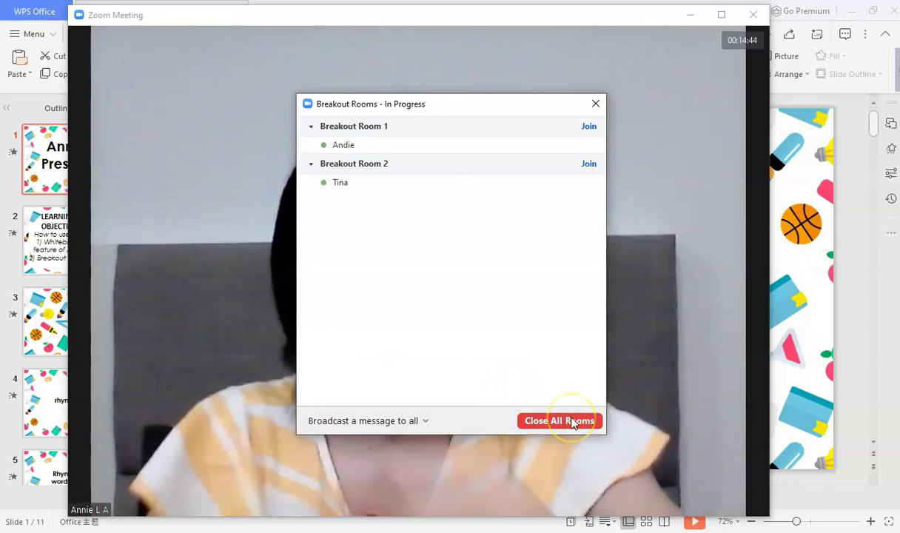
click(571, 420)
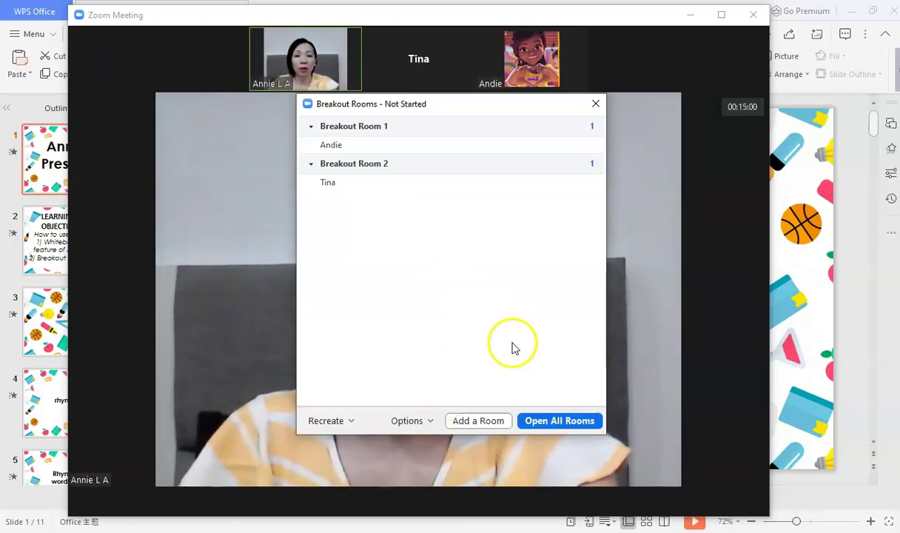
click(595, 103)
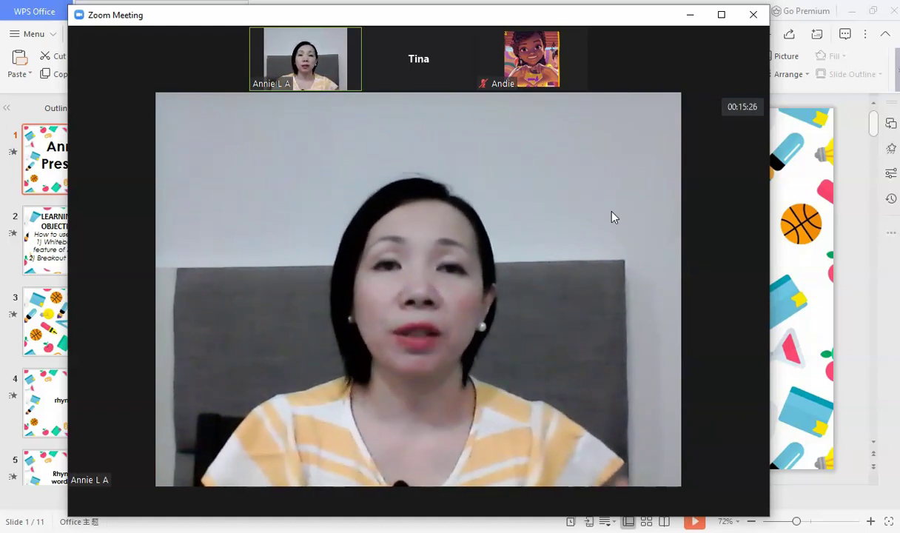
mouse_move(666, 242)
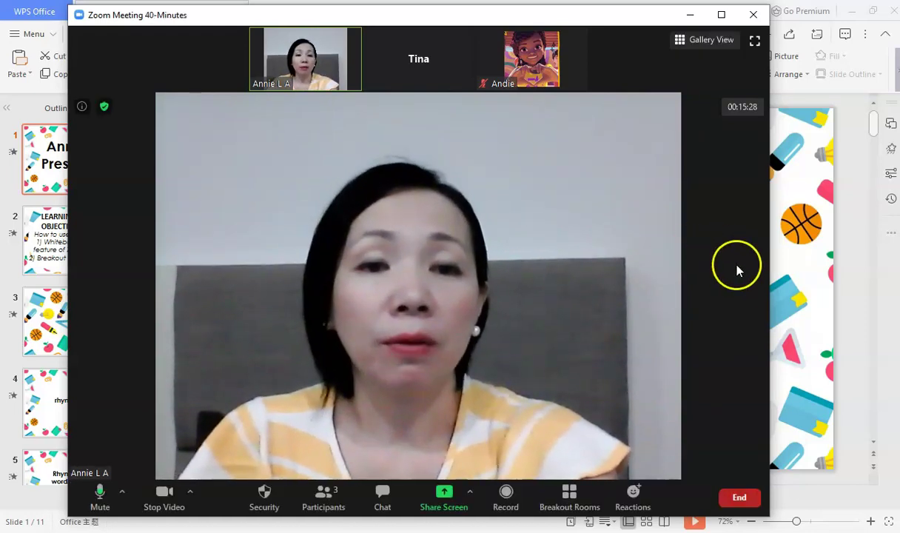